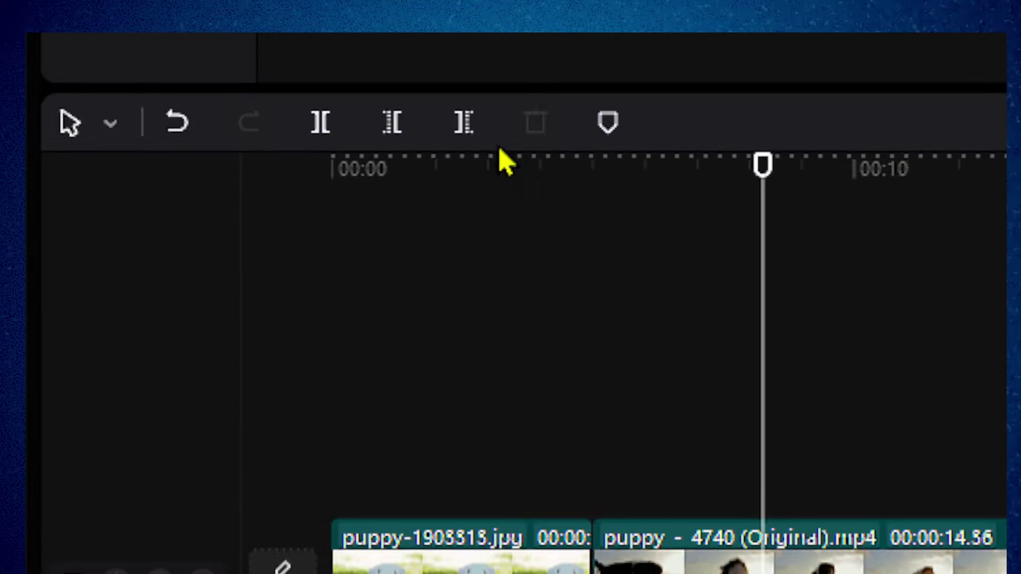
- Scrub the playhead through the puppy clips to about 13 seconds into the beach video
{"action": "left_click", "coordinate": [400, 146]}
{"action": "left_click_drag", "start_coordinate": [402, 149], "coordinate": [833, 157]}
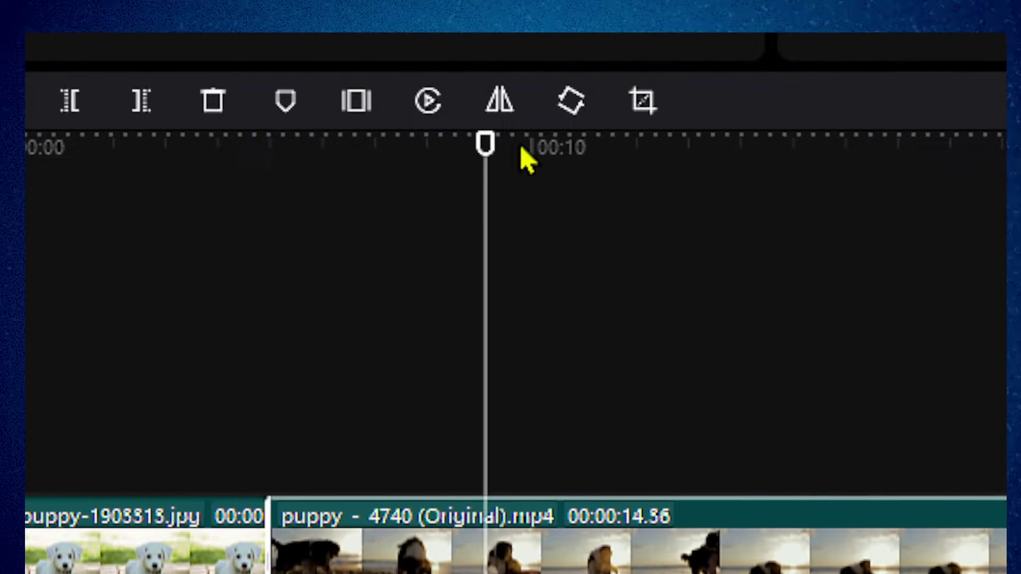
{"action": "left_click_drag", "start_coordinate": [517, 160], "coordinate": [734, 159]}
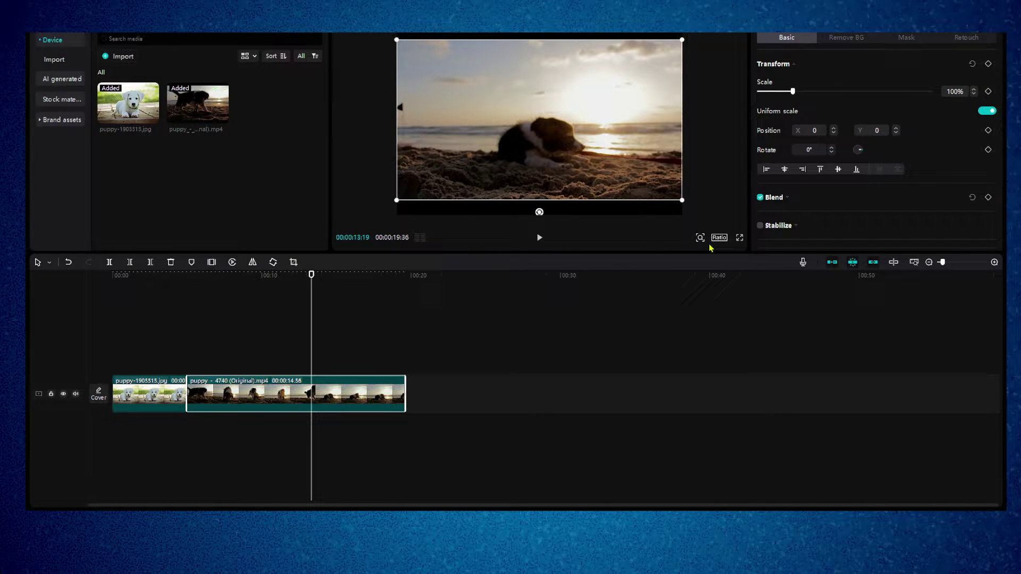
- Set the project aspect ratio to 16:9 and save the project settings
{"action": "left_click", "coordinate": [719, 238]}
{"action": "left_click", "coordinate": [729, 271]}
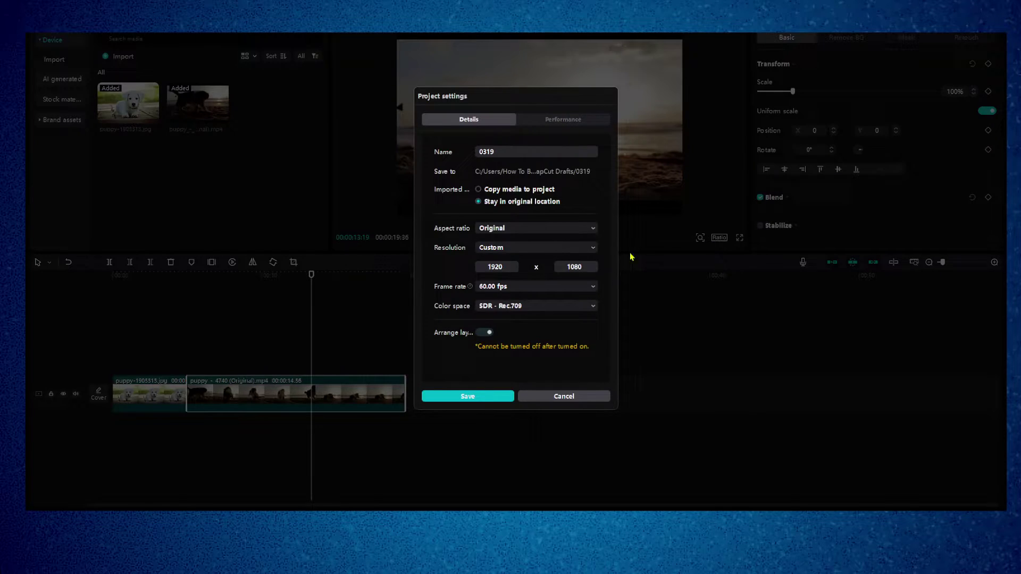
{"action": "left_click", "coordinate": [479, 398]}
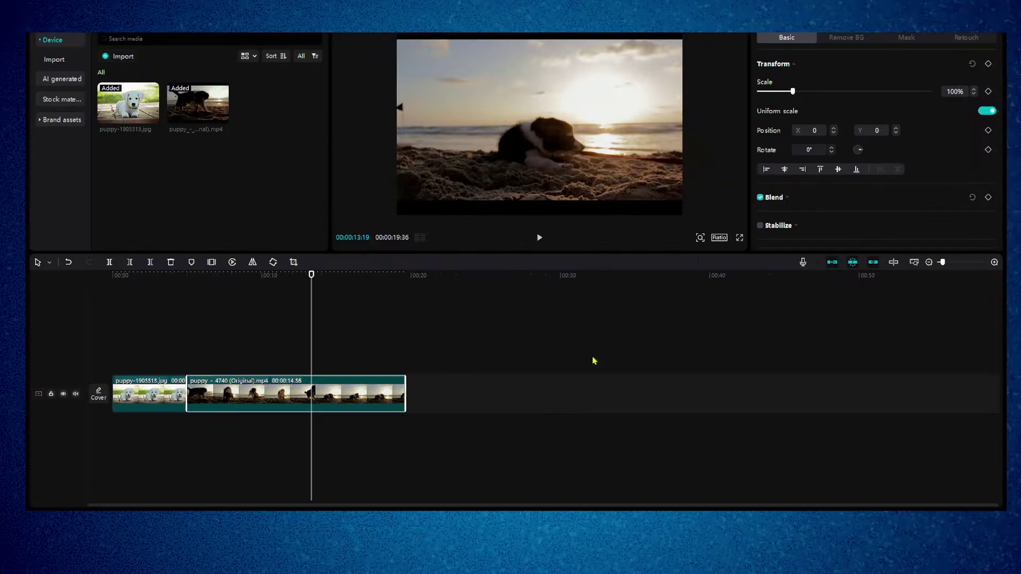
{"action": "left_click", "coordinate": [719, 238]}
{"action": "left_click", "coordinate": [739, 283]}
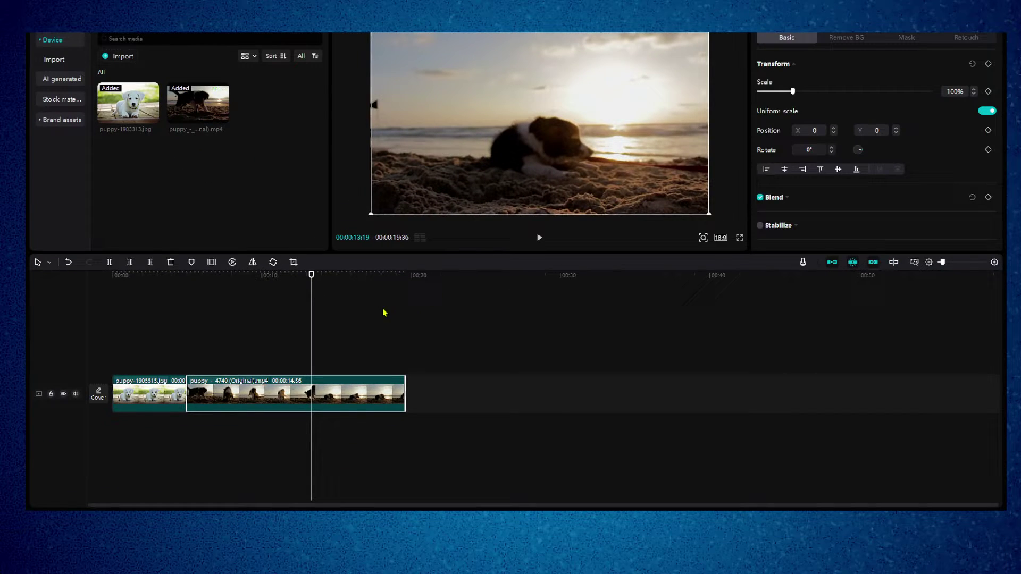
- Check frames at about 17 and 11 seconds, then reselect the puppy beach video clip
{"action": "left_click", "coordinate": [373, 275]}
{"action": "left_click", "coordinate": [278, 275]}
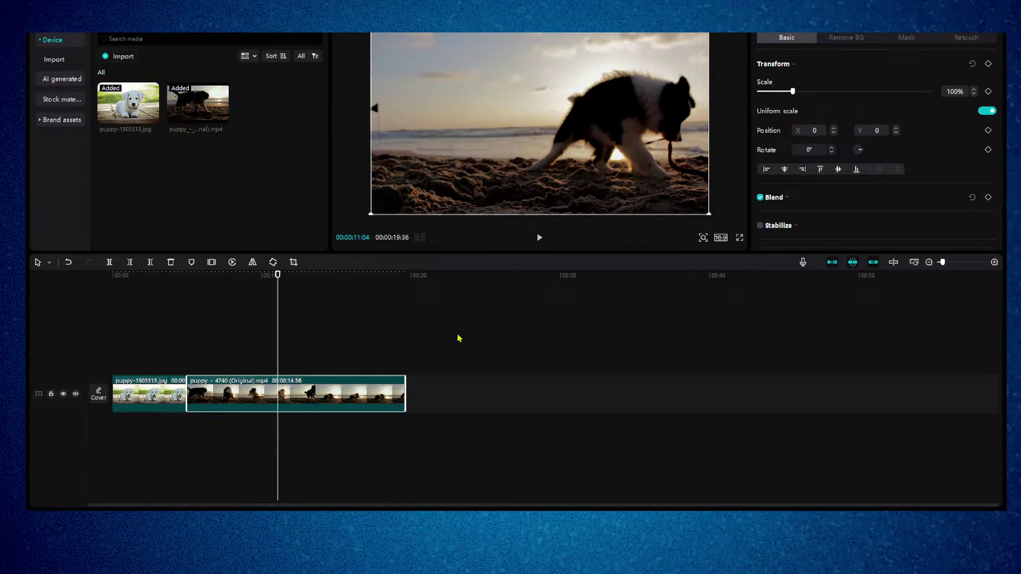
{"action": "left_click", "coordinate": [408, 367]}
{"action": "left_click", "coordinate": [375, 402]}
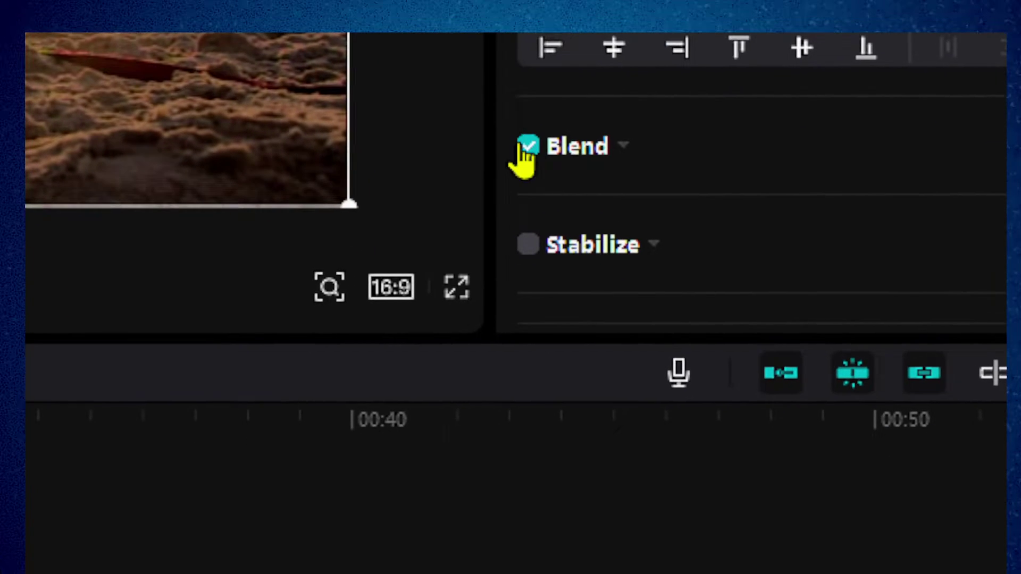
- Turn off Blend for the beach video and briefly toggle Motion blur on and off
{"action": "left_click", "coordinate": [539, 534]}
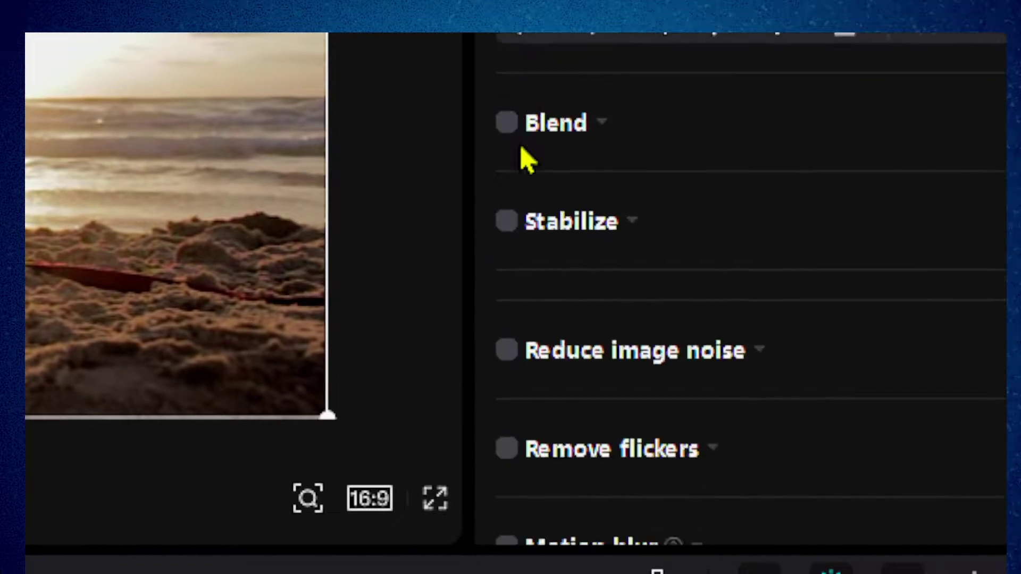
{"action": "scroll", "coordinate": [524, 159], "scroll_direction": "down", "scroll_amount": 3}
{"action": "scroll", "coordinate": [516, 155], "scroll_direction": "up", "scroll_amount": 7}
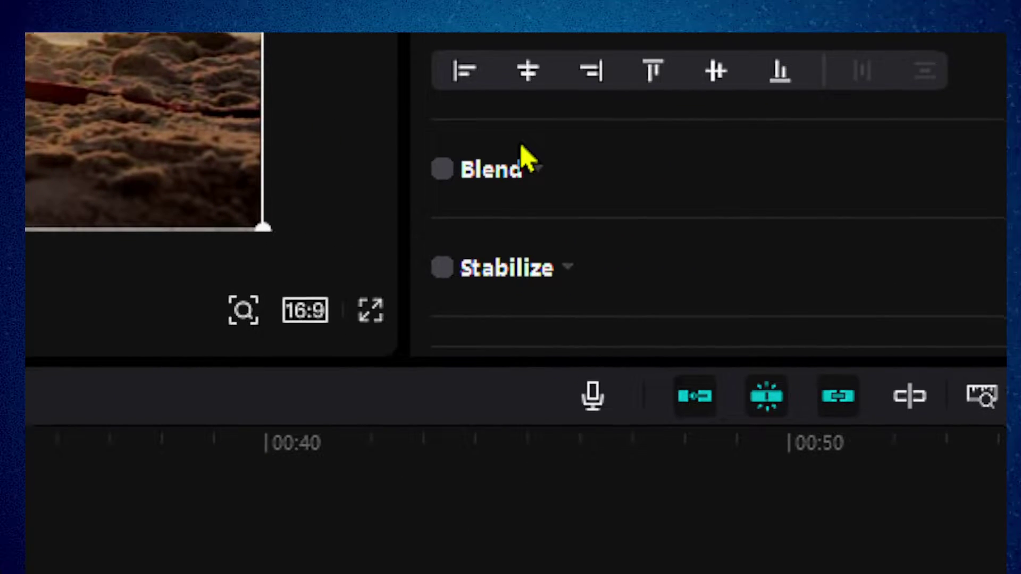
{"action": "scroll", "coordinate": [523, 160], "scroll_direction": "down", "scroll_amount": 5}
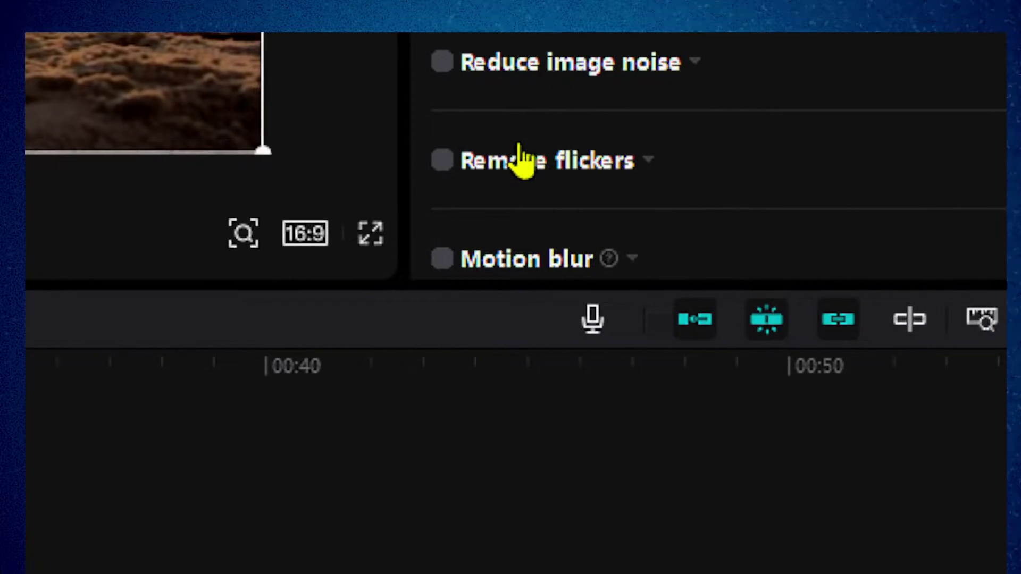
{"action": "scroll", "coordinate": [524, 160], "scroll_direction": "down", "scroll_amount": 2}
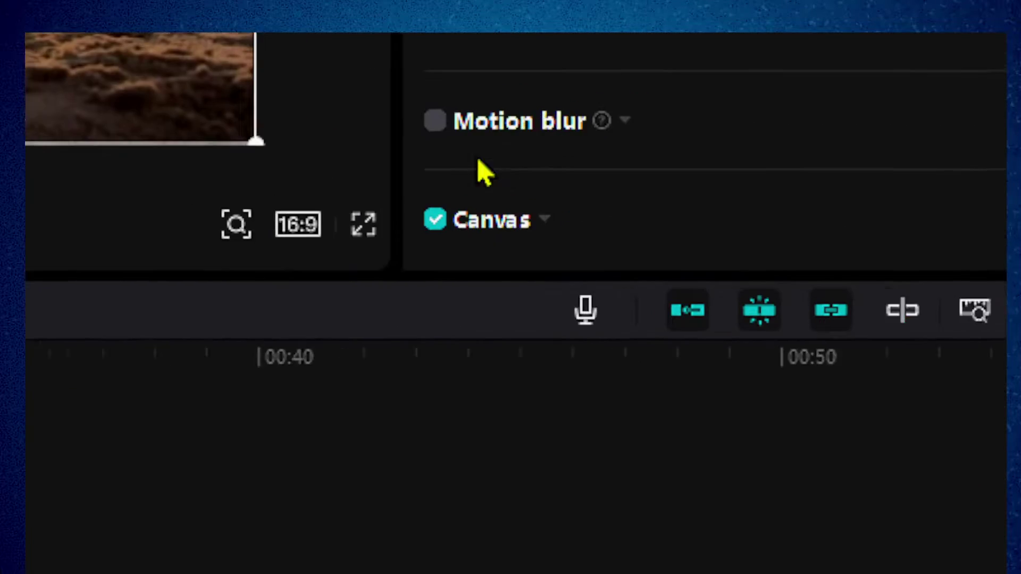
{"action": "left_click", "coordinate": [443, 121]}
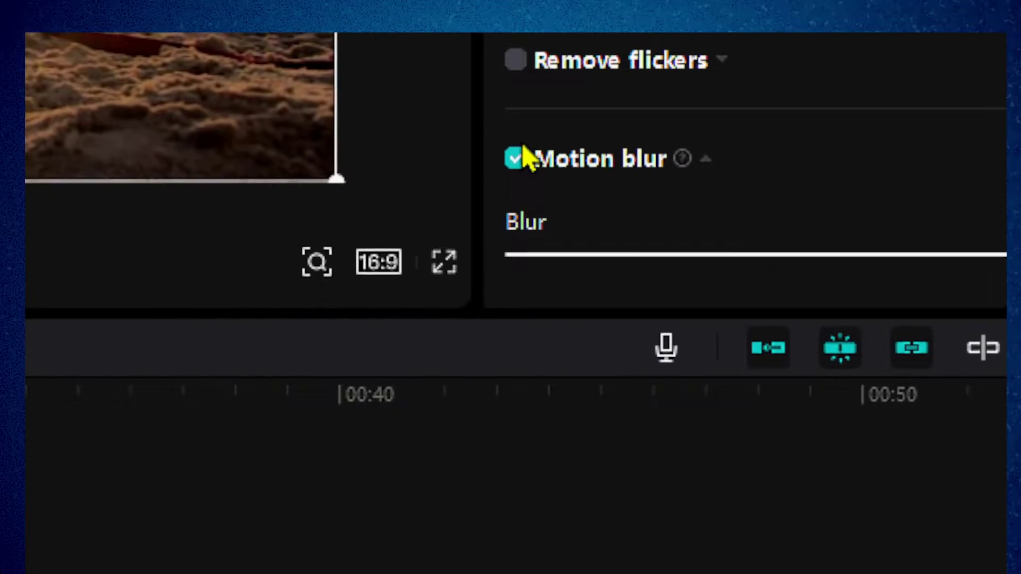
{"action": "left_click", "coordinate": [495, 144]}
{"action": "scroll", "coordinate": [510, 202], "scroll_direction": "up", "scroll_amount": 5}
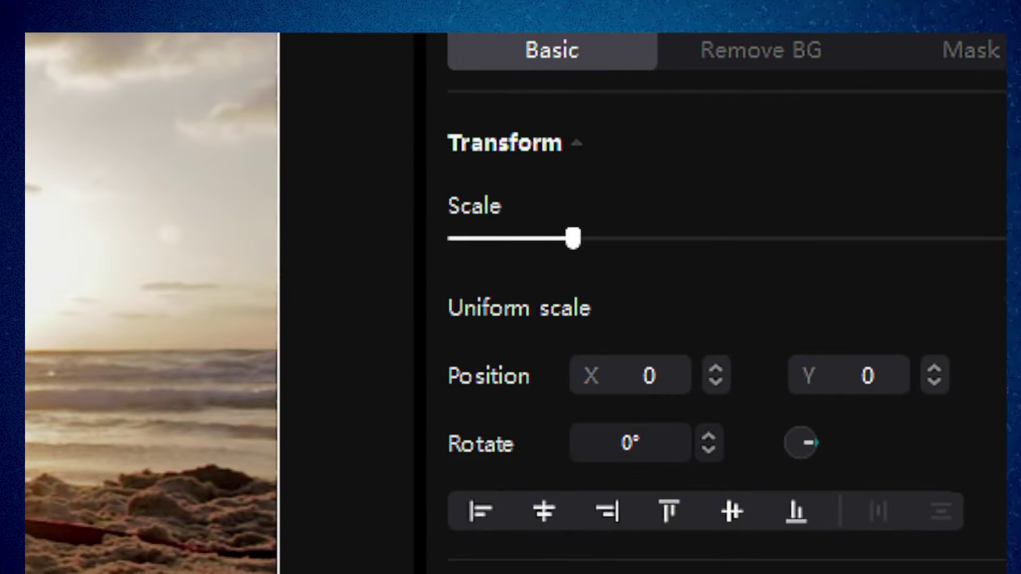
- Look through the clip's Remove BG, Mask and Retouch settings
{"action": "left_click", "coordinate": [761, 50]}
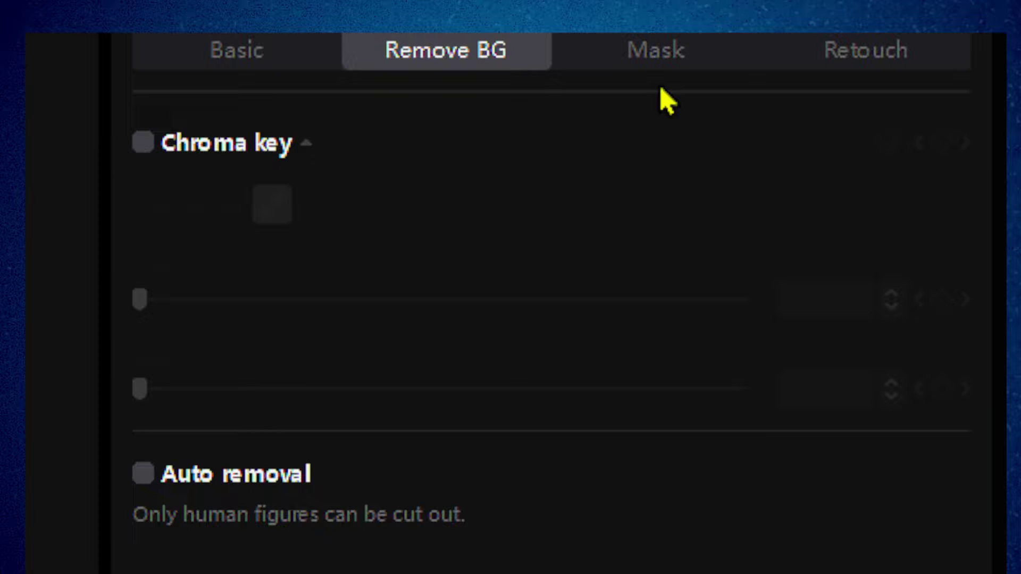
{"action": "left_click", "coordinate": [971, 50]}
{"action": "left_click", "coordinate": [872, 50]}
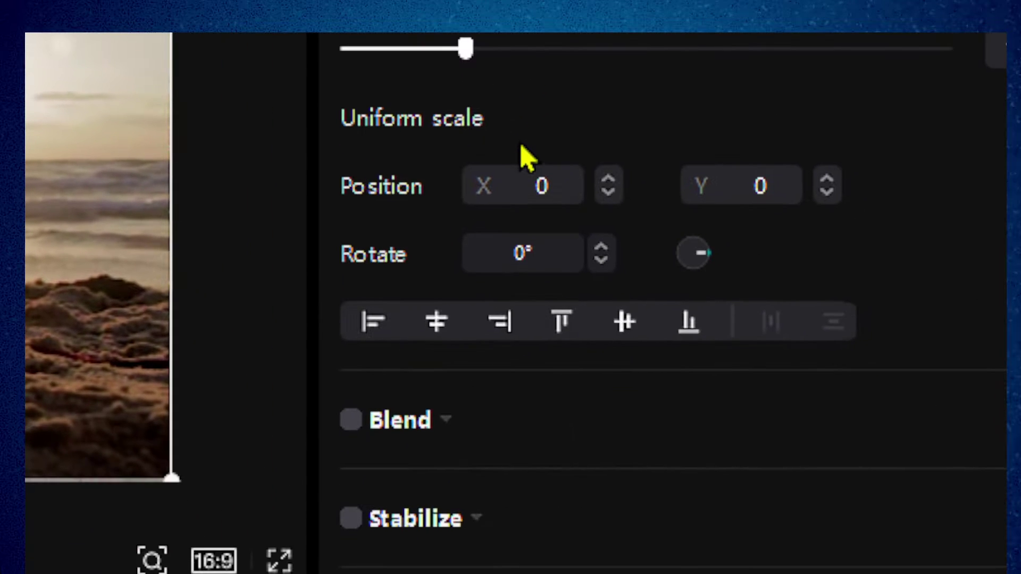
{"action": "scroll", "coordinate": [524, 155], "scroll_direction": "down", "scroll_amount": 3}
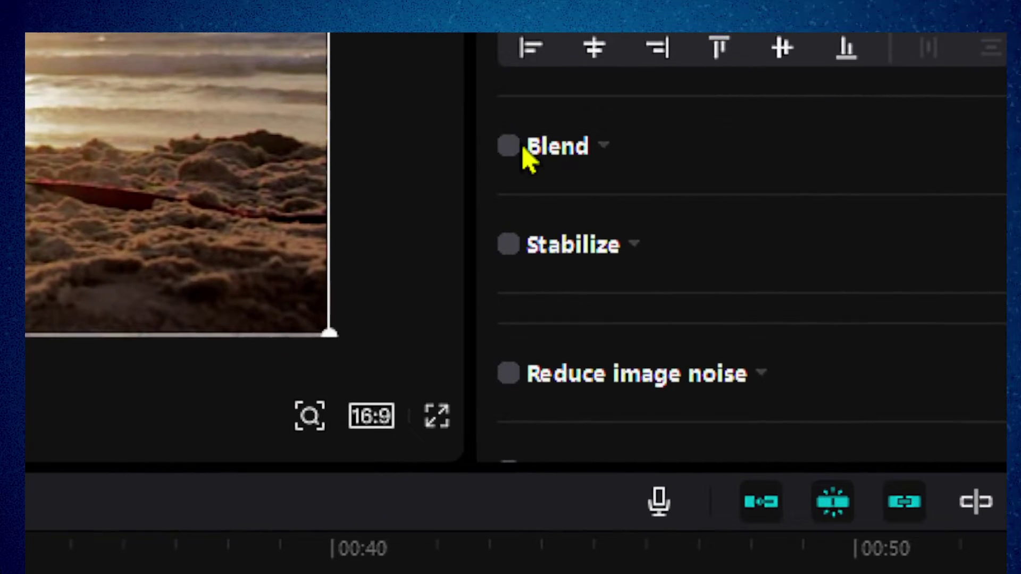
- Re-enable blending for the beach video and try opacity values, landing around 44%
{"action": "left_click", "coordinate": [388, 318]}
{"action": "left_click", "coordinate": [524, 154]}
{"action": "left_click", "coordinate": [524, 154]}
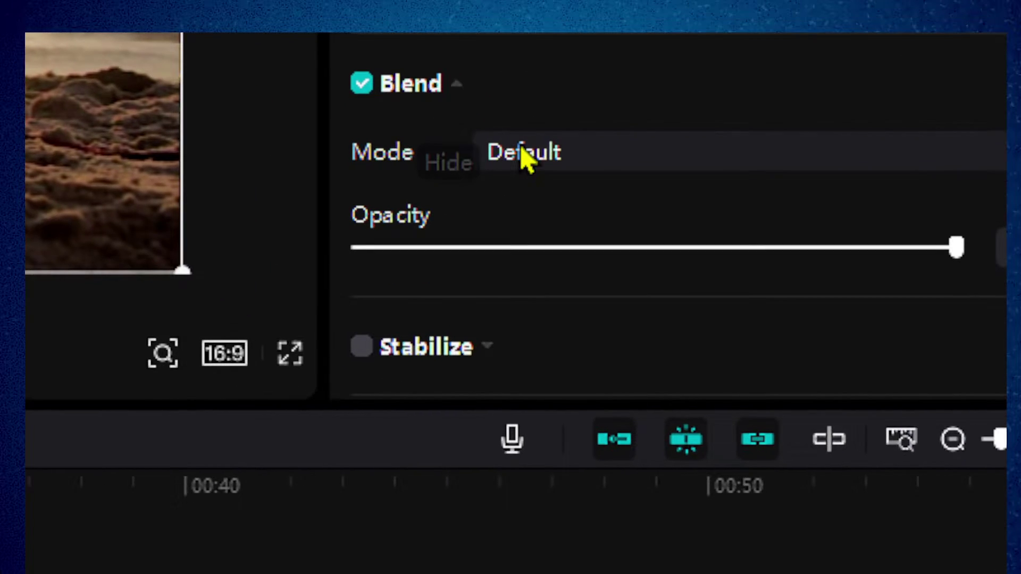
{"action": "left_click_drag", "start_coordinate": [819, 314], "coordinate": [511, 318]}
{"action": "left_click_drag", "start_coordinate": [520, 146], "coordinate": [731, 135]}
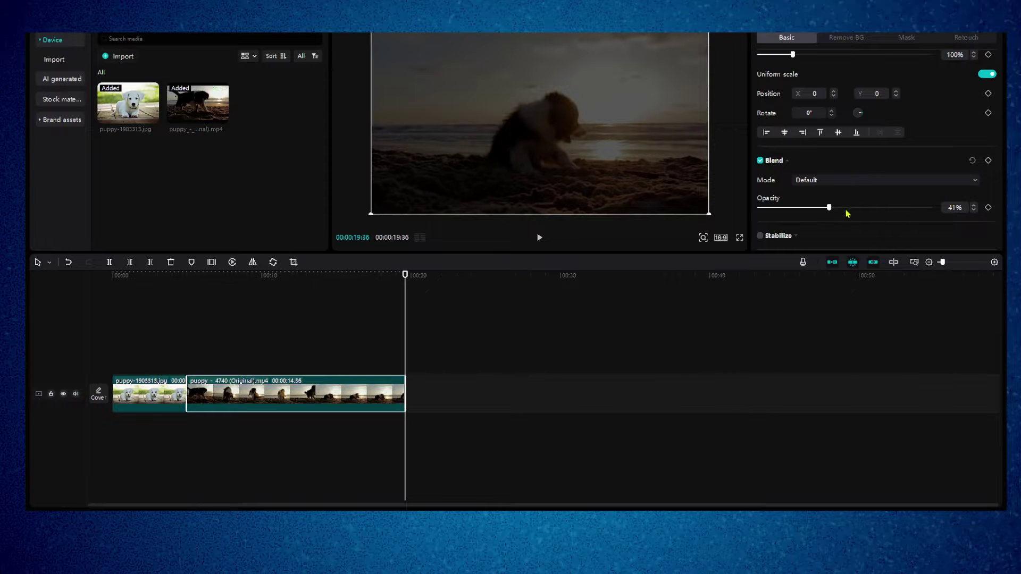
{"action": "left_click_drag", "start_coordinate": [829, 207], "coordinate": [777, 207]}
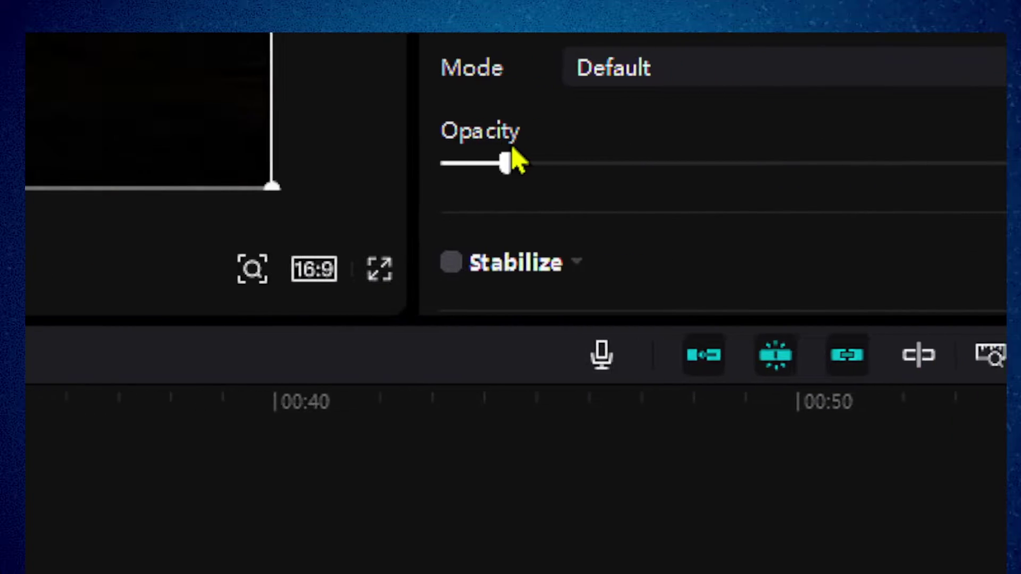
{"action": "left_click_drag", "start_coordinate": [513, 149], "coordinate": [712, 133]}
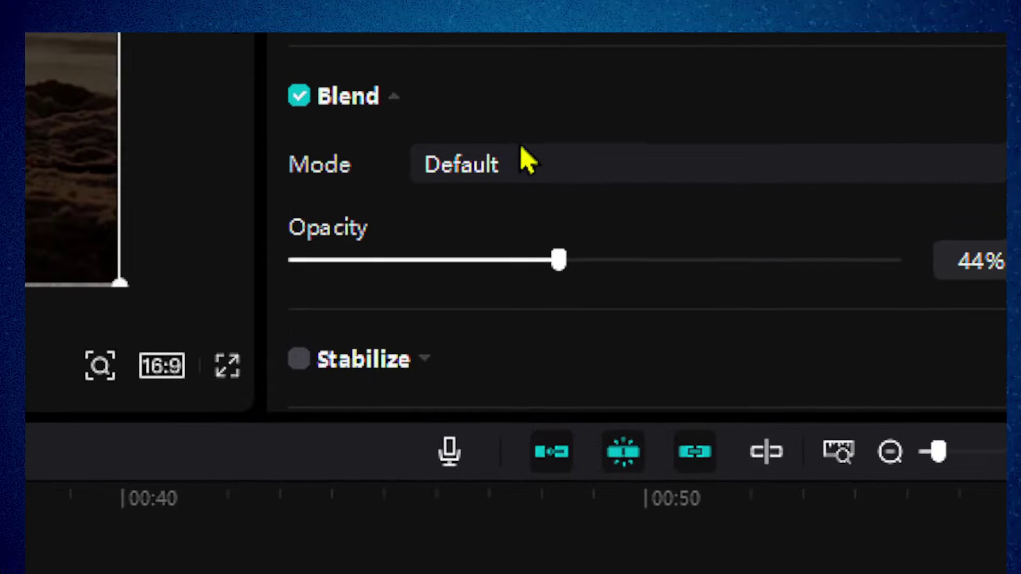
- Try Multiply mode, undo back to Default, and set the video's opacity to 21%
{"action": "left_click", "coordinate": [529, 162]}
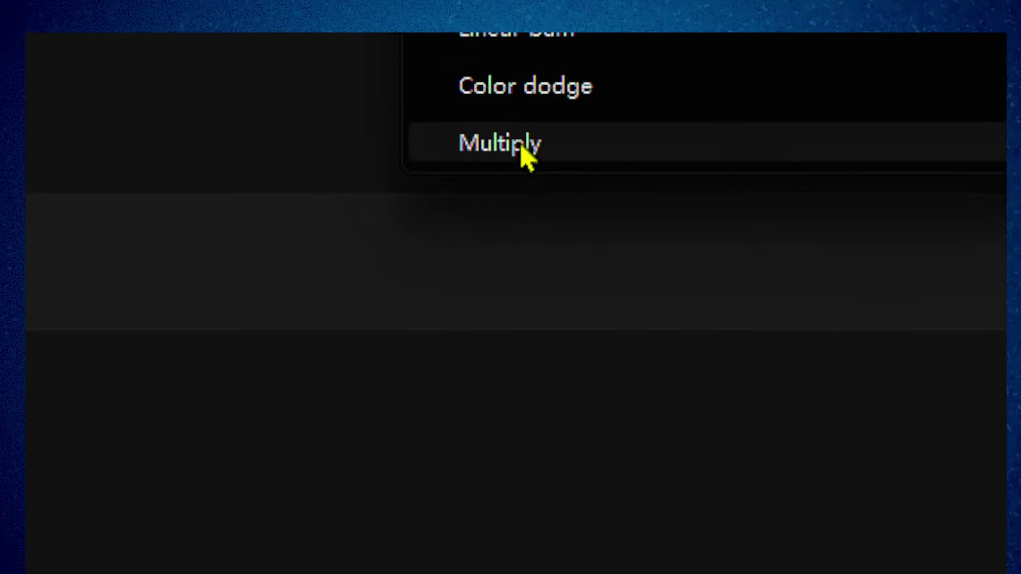
{"action": "left_click", "coordinate": [495, 417]}
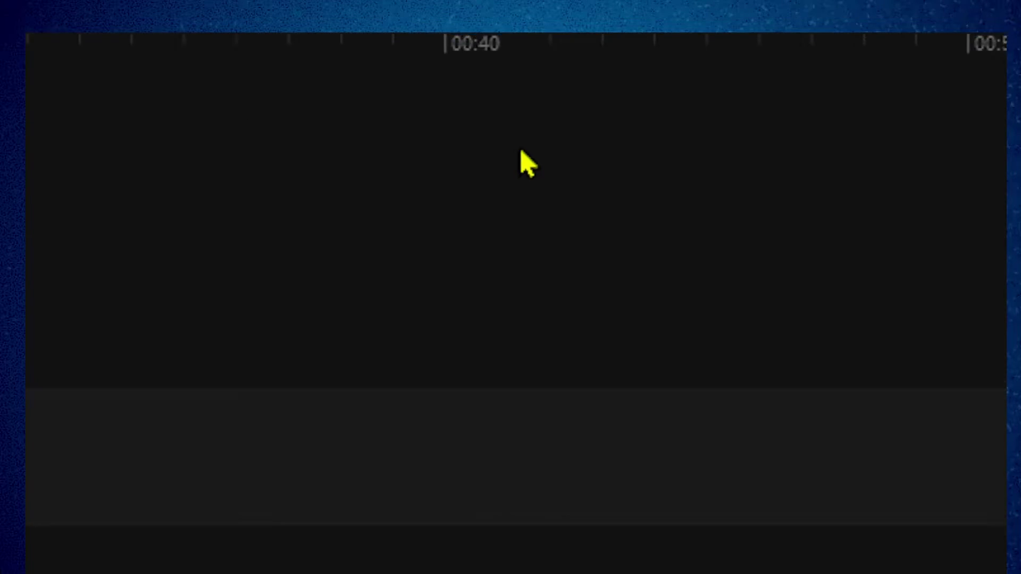
{"action": "key", "text": "ctrl+z"}
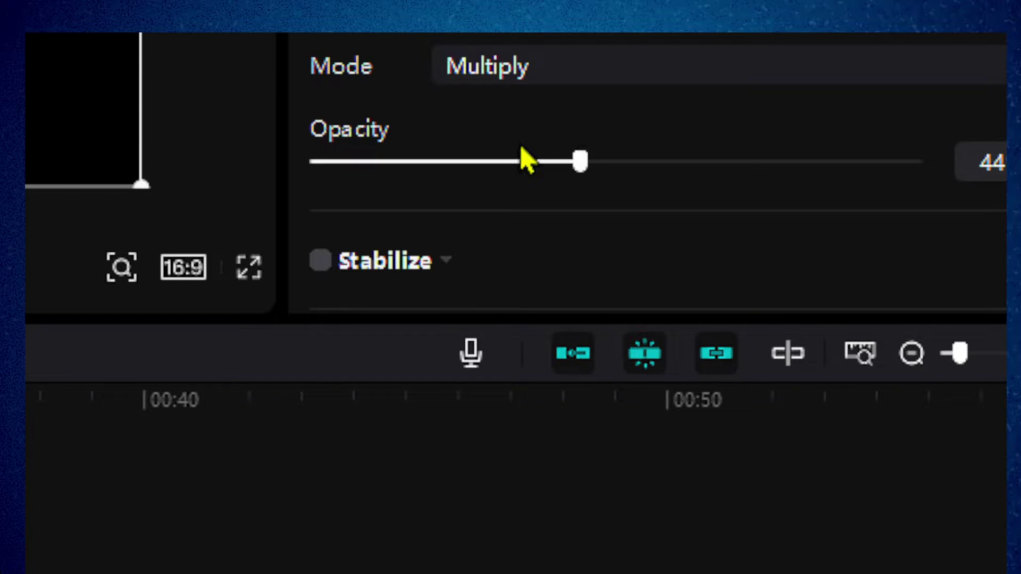
{"action": "key", "text": "ctrl+z"}
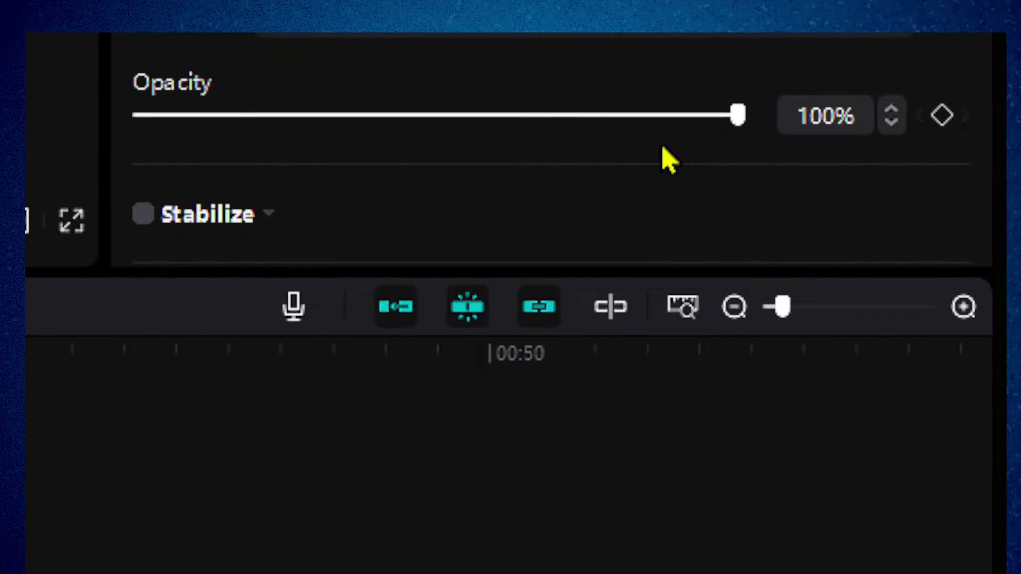
{"action": "left_click_drag", "start_coordinate": [736, 112], "coordinate": [782, 125]}
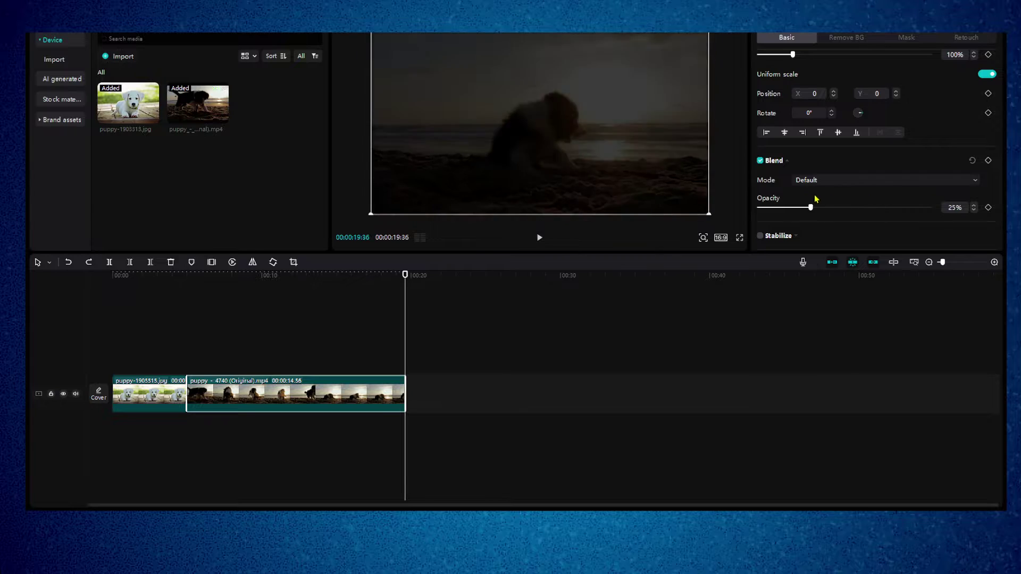
{"action": "left_click_drag", "start_coordinate": [816, 198], "coordinate": [944, 208]}
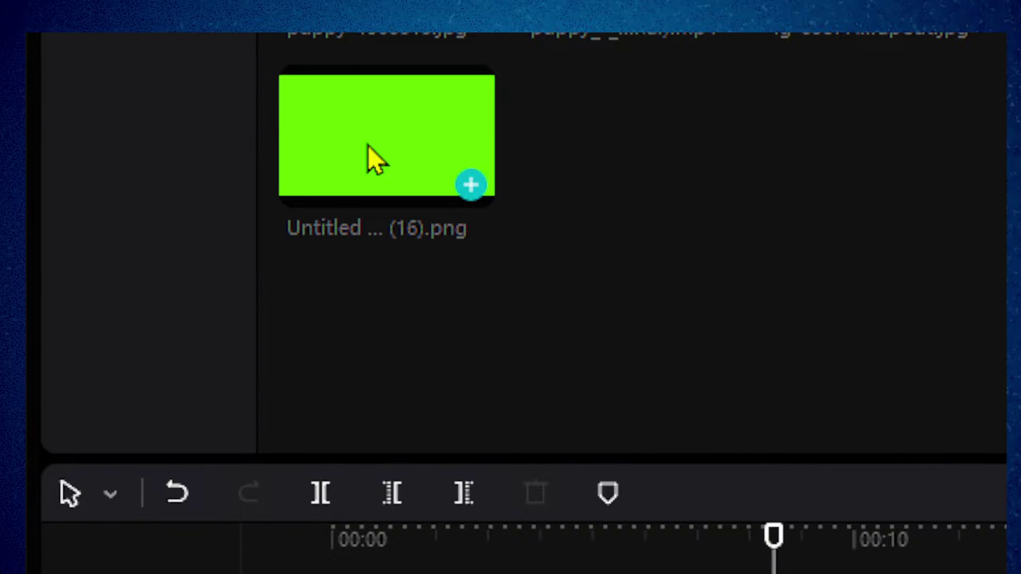
- Place the green Untitled (16).png above the beach video, stretch it to the video's end, and set 39% opacity
{"action": "left_click_drag", "start_coordinate": [123, 166], "coordinate": [126, 169]}
{"action": "left_click_drag", "start_coordinate": [383, 157], "coordinate": [601, 573]}
{"action": "left_click_drag", "start_coordinate": [520, 145], "coordinate": [520, 146]}
{"action": "left_click_drag", "start_coordinate": [778, 133], "coordinate": [1020, 145]}
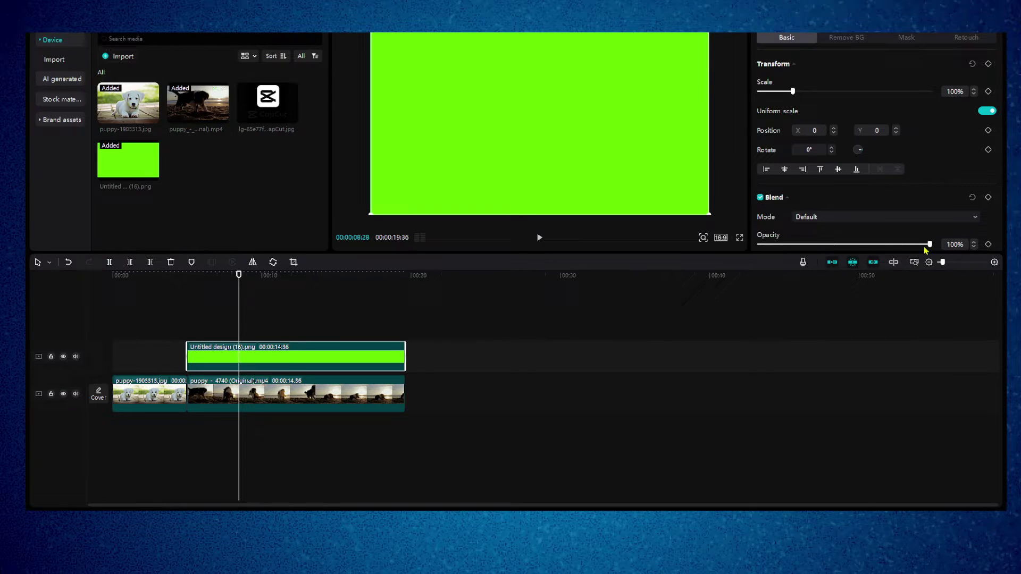
{"action": "left_click_drag", "start_coordinate": [930, 245], "coordinate": [826, 246]}
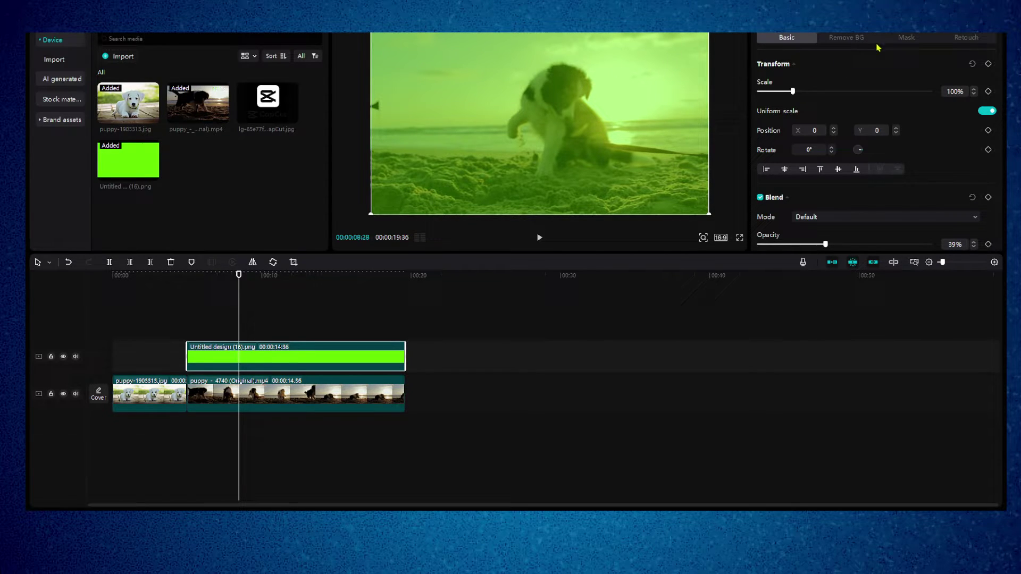
- Apply a circle mask to the green overlay, position it over the puppy, and feather it to 13
{"action": "left_click", "coordinate": [894, 43]}
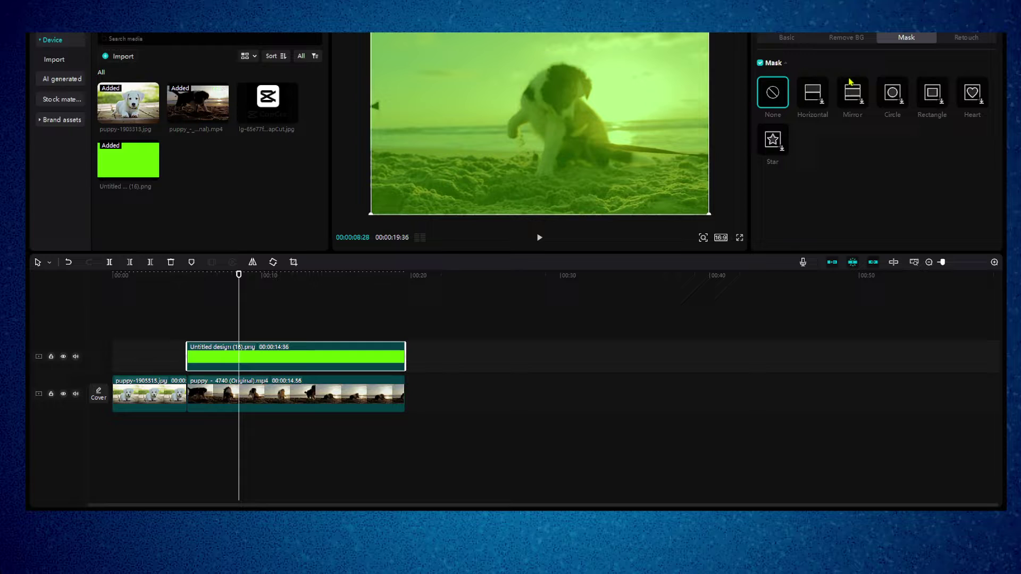
{"action": "left_click", "coordinate": [893, 98]}
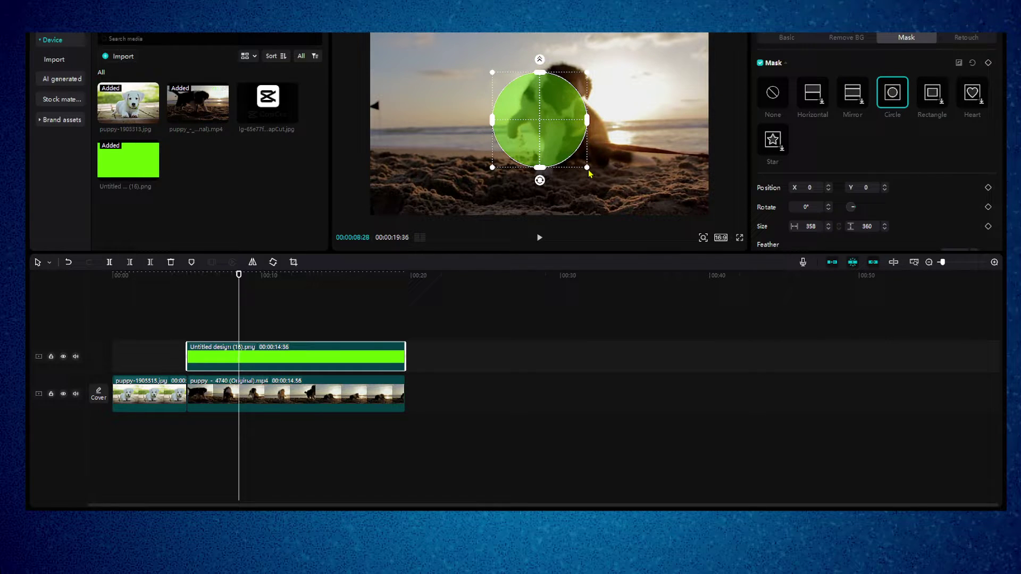
{"action": "left_click_drag", "start_coordinate": [552, 150], "coordinate": [581, 118]}
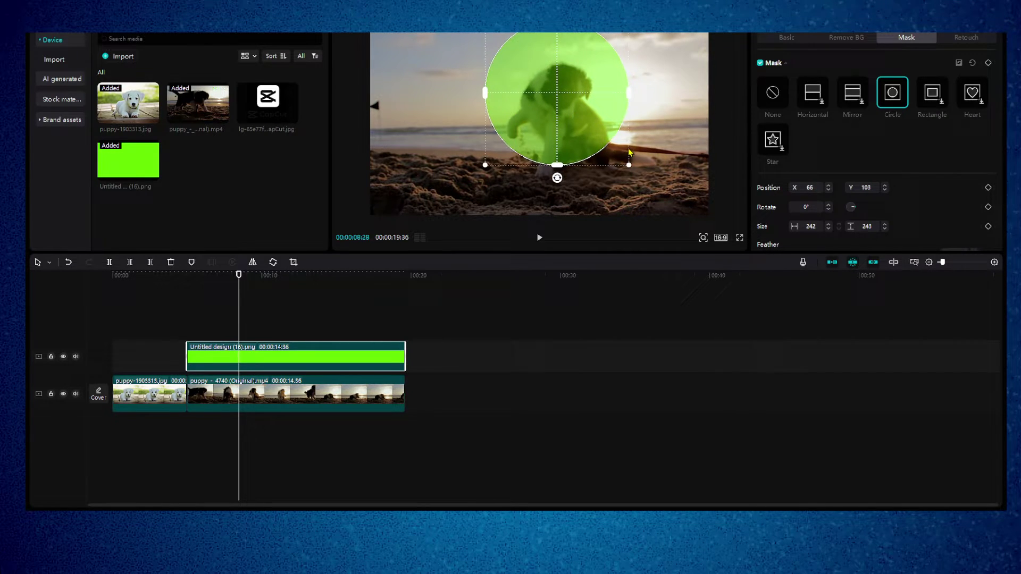
{"action": "left_click_drag", "start_coordinate": [629, 153], "coordinate": [591, 136]}
{"action": "scroll", "coordinate": [877, 160], "scroll_direction": "down", "scroll_amount": 1}
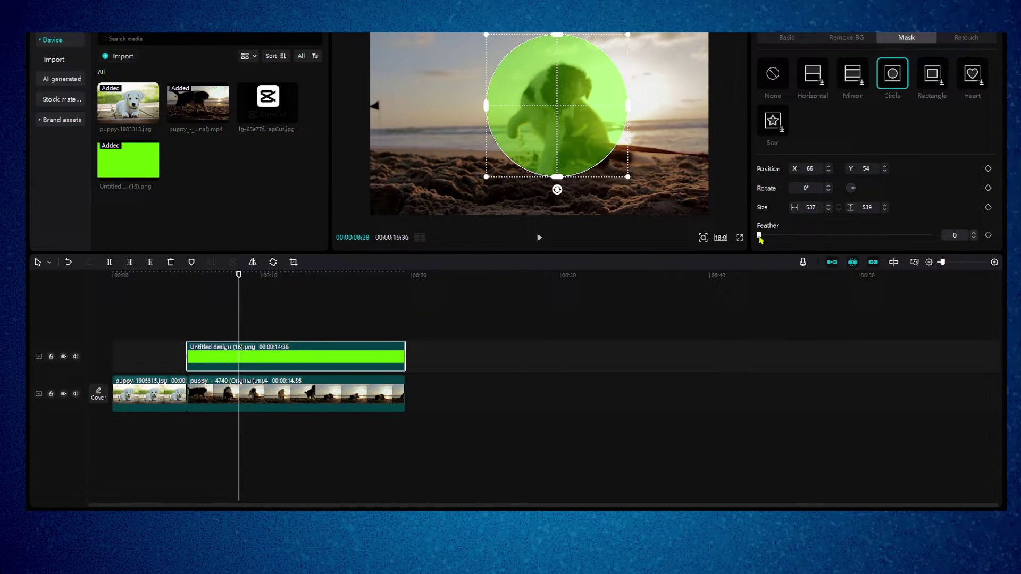
{"action": "left_click_drag", "start_coordinate": [760, 238], "coordinate": [780, 235]}
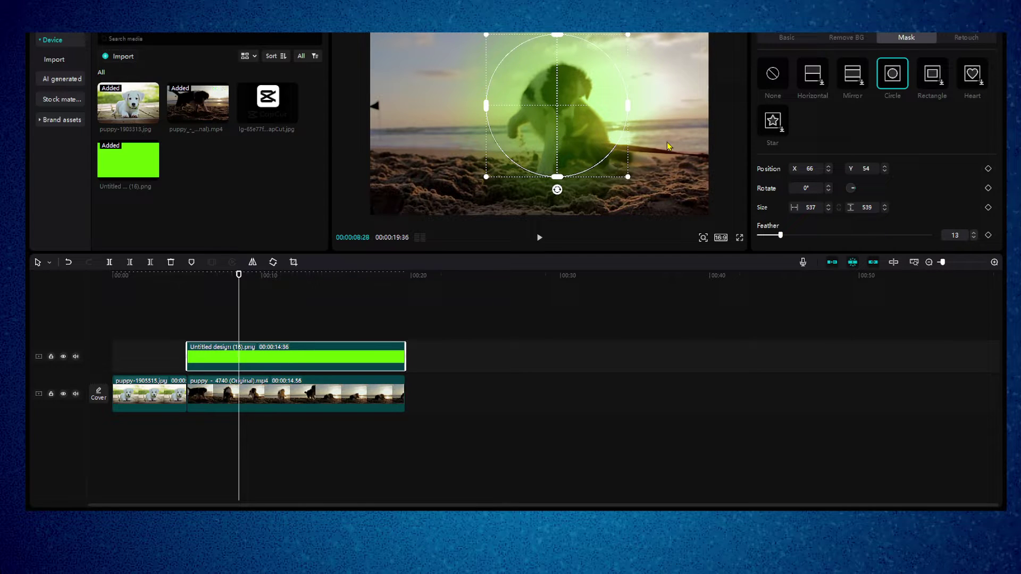
{"action": "left_click", "coordinate": [786, 39]}
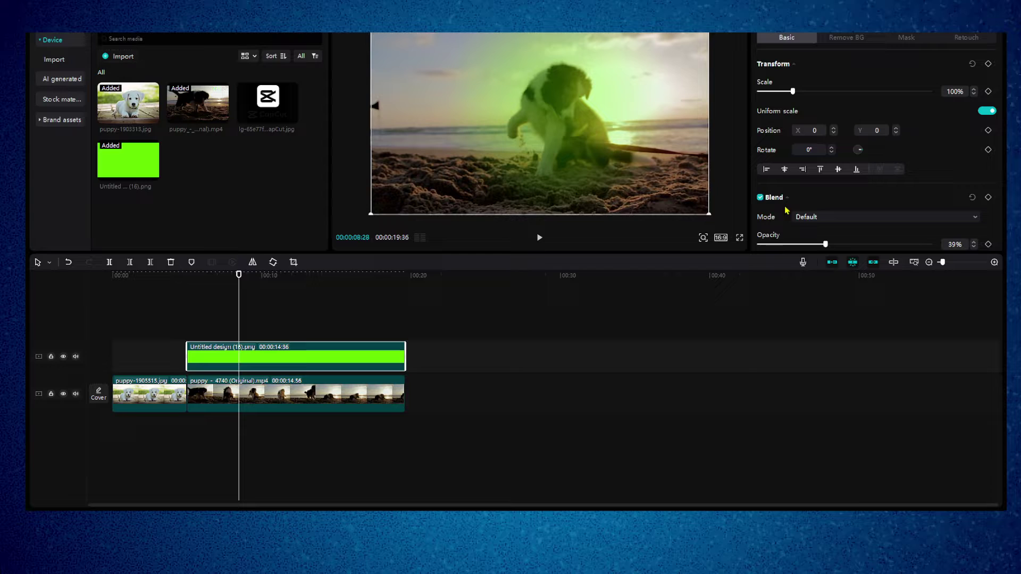
- Set the green overlay to Multiply blending, briefly test Default, and raise its opacity to 91%
{"action": "left_click", "coordinate": [808, 217]}
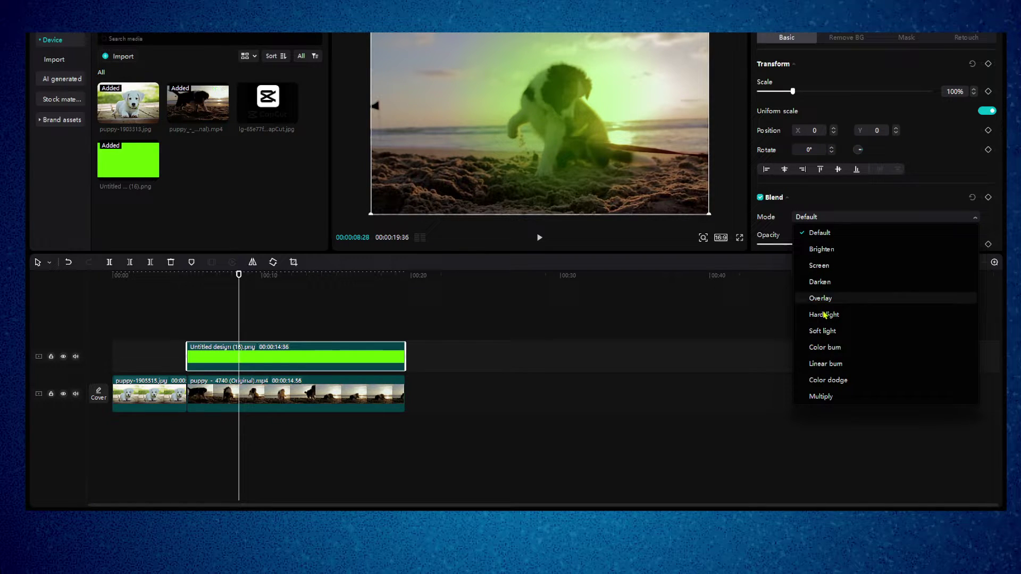
{"action": "left_click", "coordinate": [821, 396]}
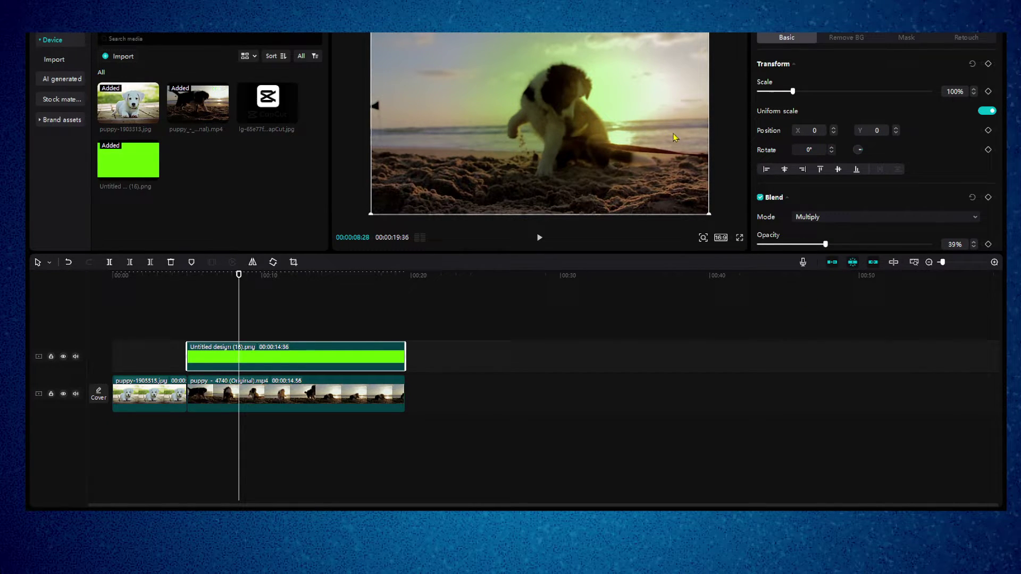
{"action": "left_click_drag", "start_coordinate": [826, 244], "coordinate": [903, 244]}
{"action": "left_click", "coordinate": [832, 220]}
{"action": "left_click", "coordinate": [829, 232]}
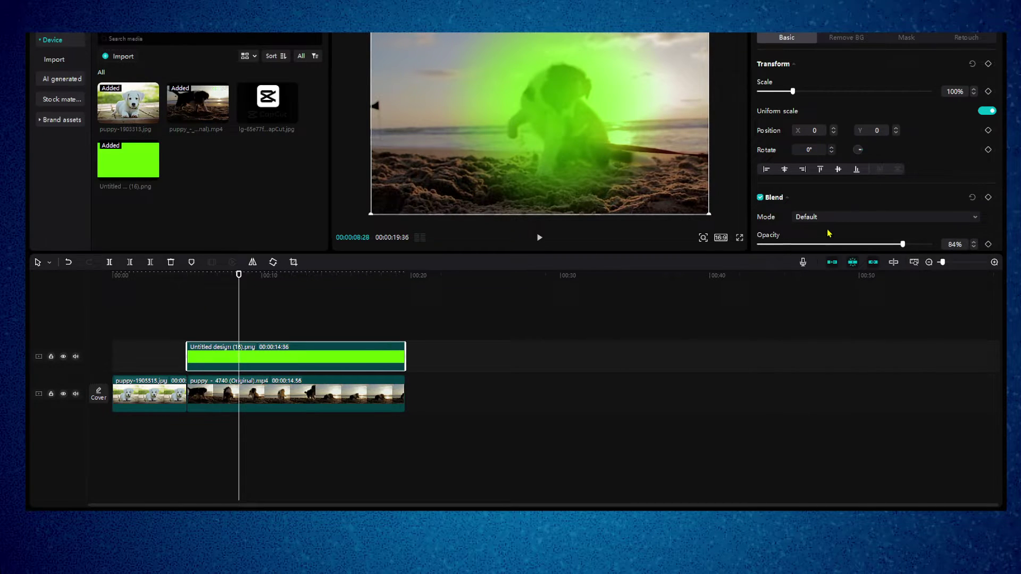
{"action": "left_click", "coordinate": [824, 219]}
{"action": "left_click", "coordinate": [812, 393]}
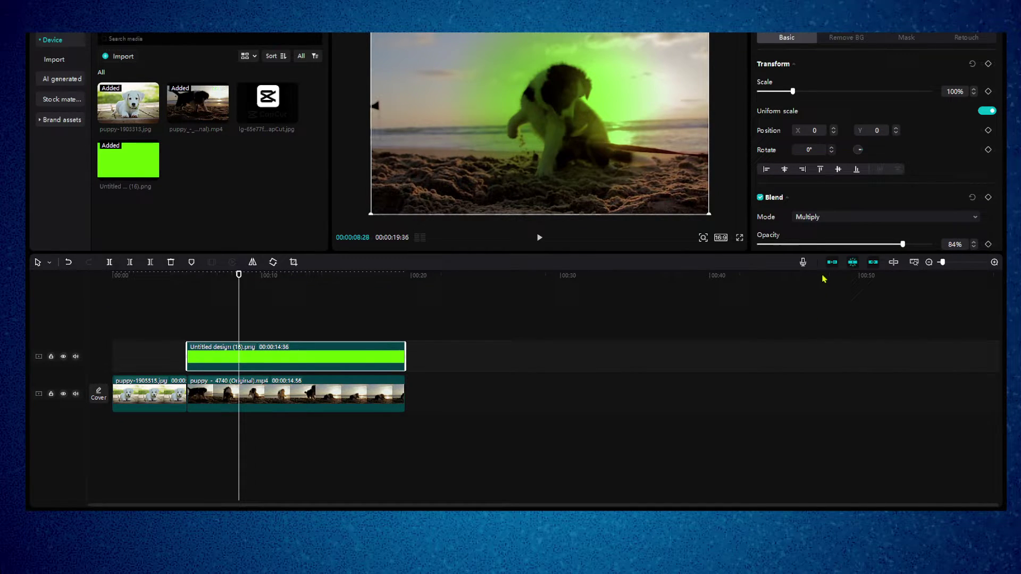
{"action": "mouse_move", "coordinate": [903, 244]}
{"action": "left_mouse_down"}
{"action": "mouse_move", "coordinate": [925, 246]}
{"action": "mouse_move", "coordinate": [793, 244]}
{"action": "mouse_move", "coordinate": [915, 246]}
{"action": "left_mouse_up"}
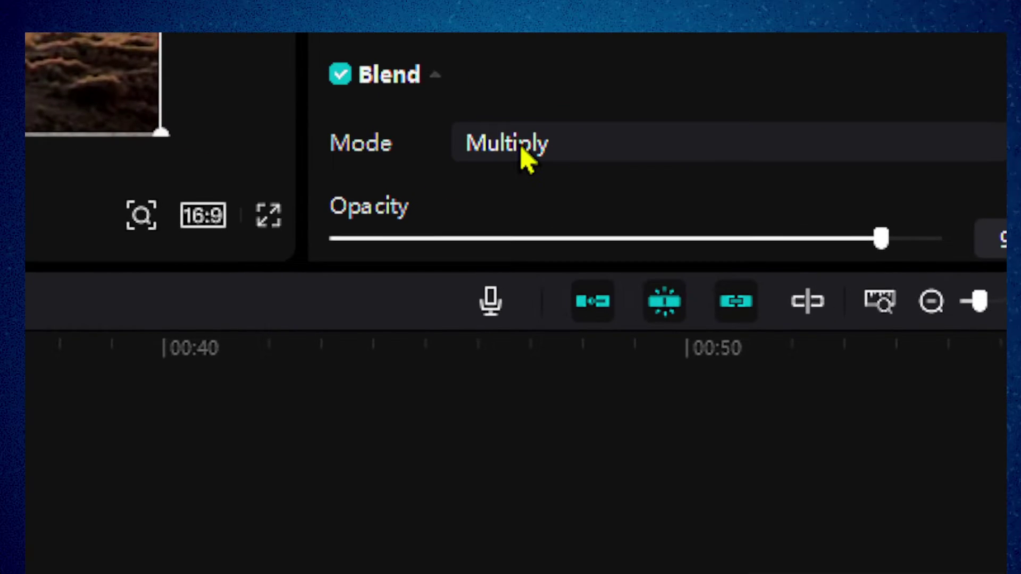
- Try Brighten, Screen and Darken blends on the green overlay, then settle on Overlay
{"action": "left_click", "coordinate": [809, 218]}
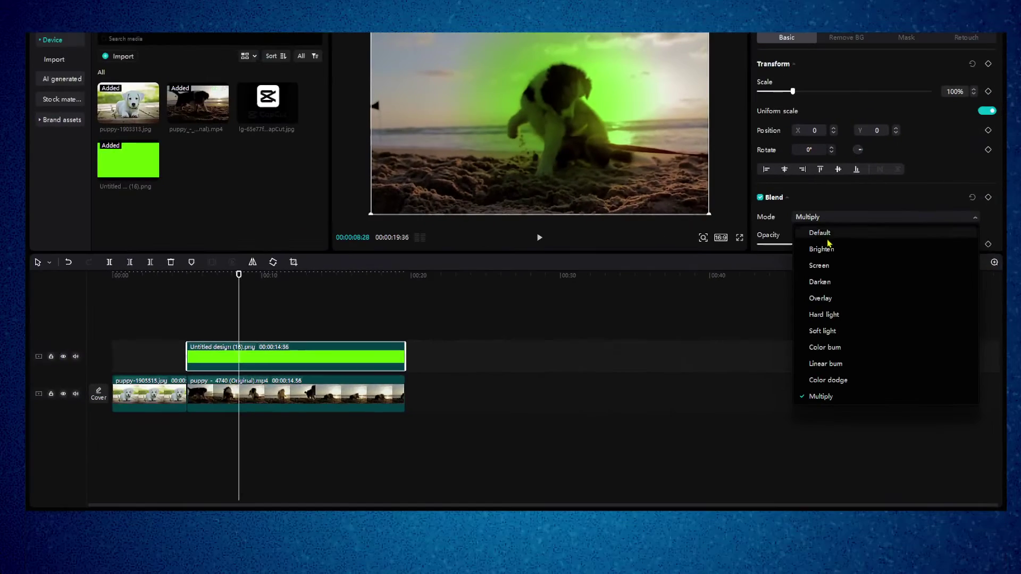
{"action": "left_click", "coordinate": [524, 160]}
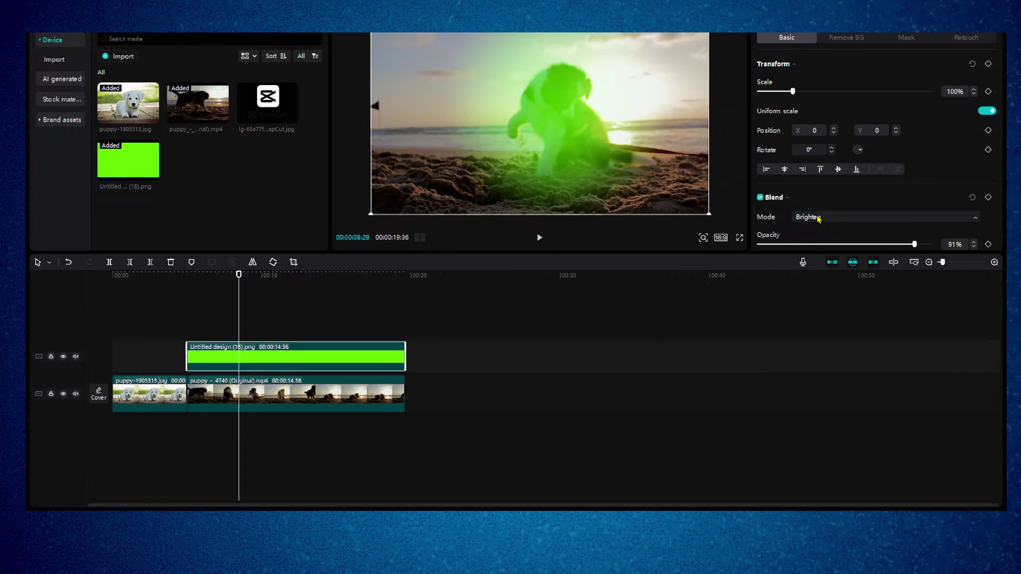
{"action": "left_click", "coordinate": [495, 53]}
{"action": "left_click", "coordinate": [819, 266]}
{"action": "left_click", "coordinate": [818, 218]}
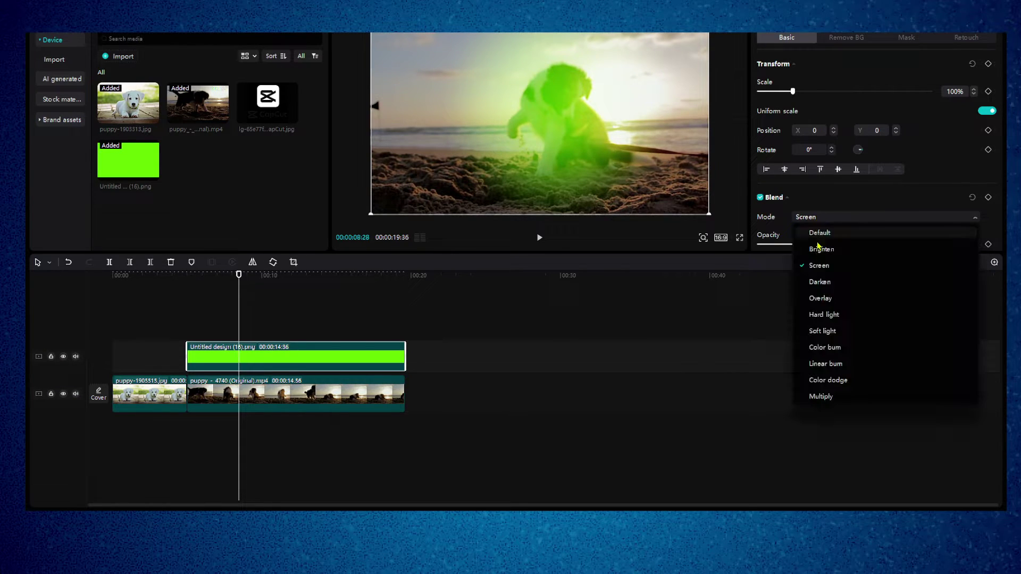
{"action": "left_click", "coordinate": [819, 288]}
{"action": "left_click", "coordinate": [819, 218]}
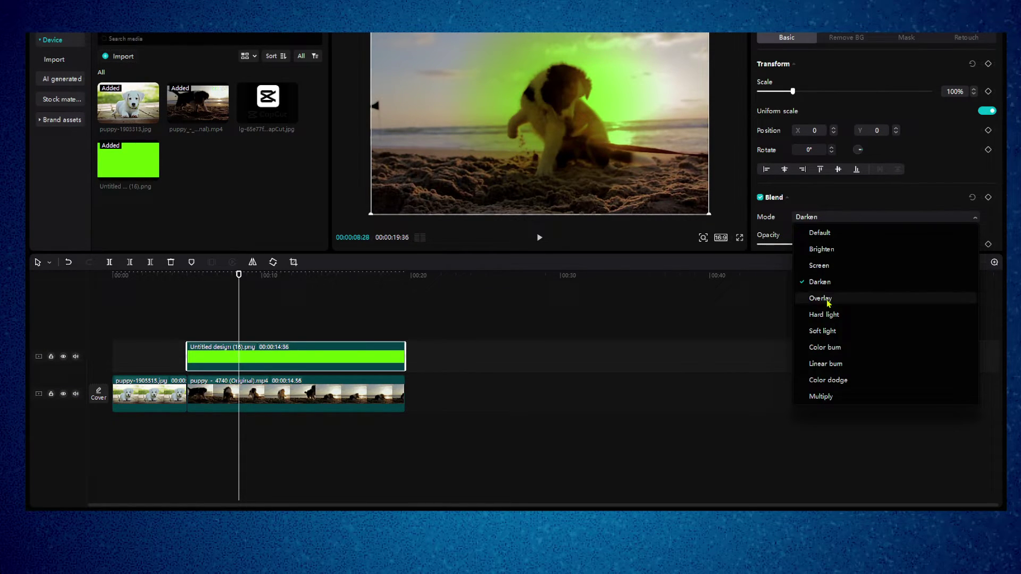
{"action": "left_click", "coordinate": [828, 299]}
{"action": "left_click", "coordinate": [828, 222]}
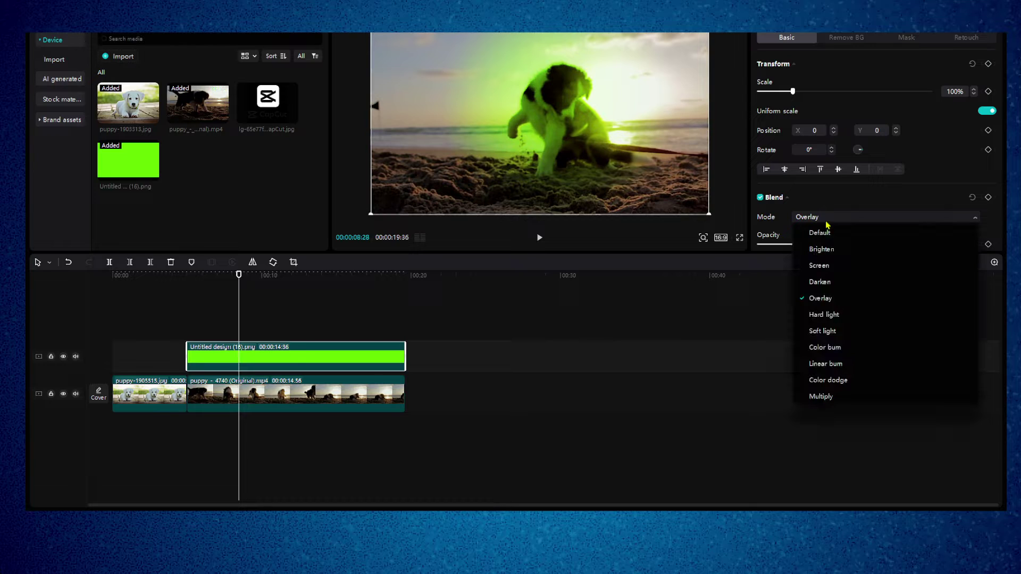
{"action": "left_click", "coordinate": [778, 303]}
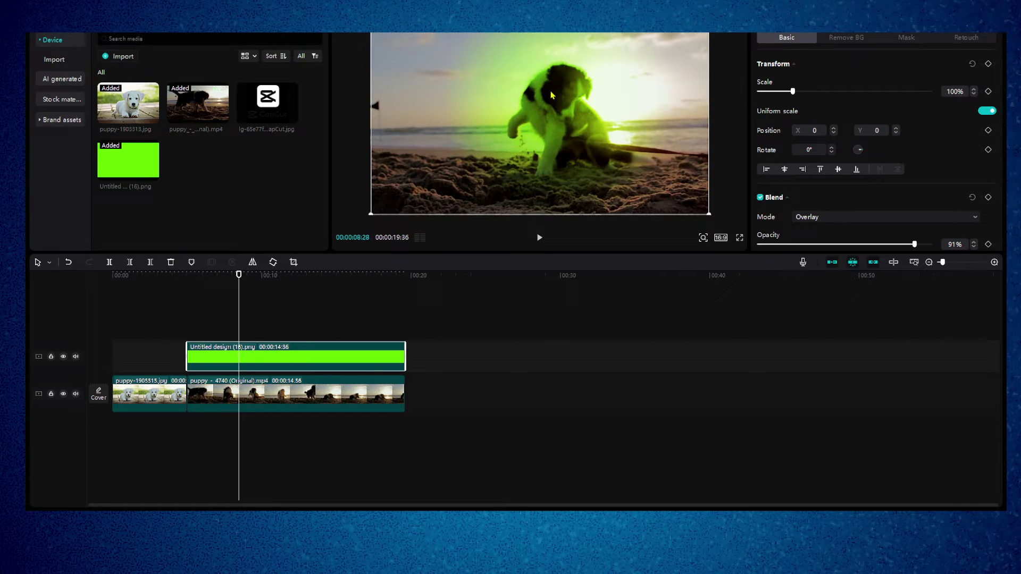
- Add the CapCut logo on a new top track and crop it tightly around its square icon
{"action": "left_click_drag", "start_coordinate": [282, 109], "coordinate": [341, 323]}
{"action": "left_click_drag", "start_coordinate": [345, 275], "coordinate": [351, 276]}
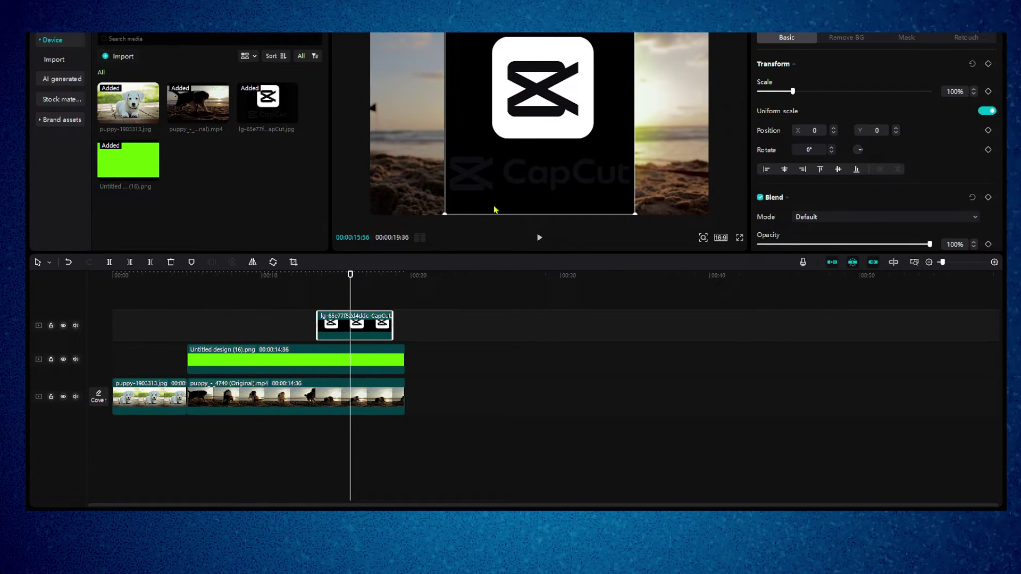
{"action": "left_click", "coordinate": [294, 262]}
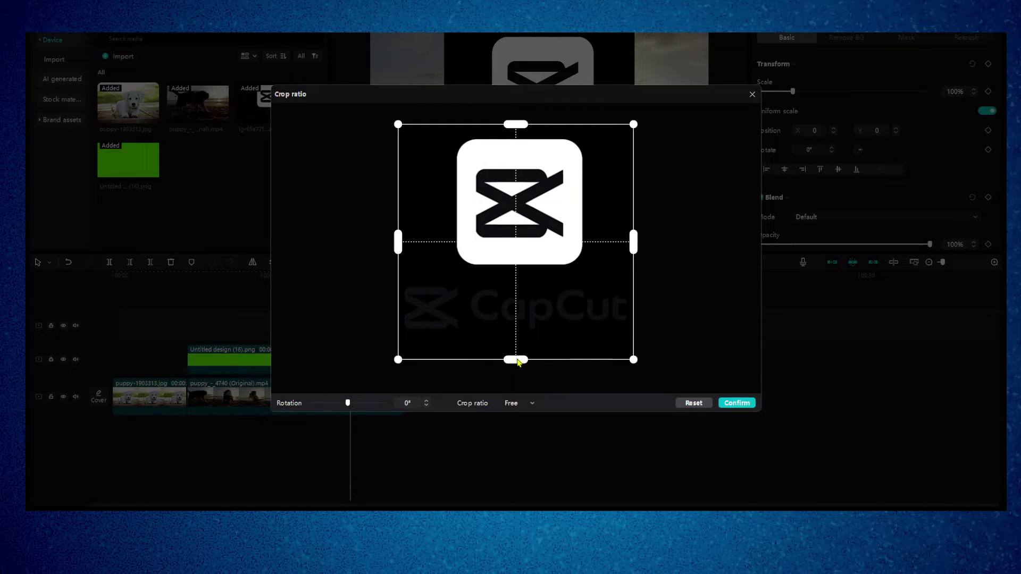
{"action": "left_click_drag", "start_coordinate": [516, 360], "coordinate": [518, 270]}
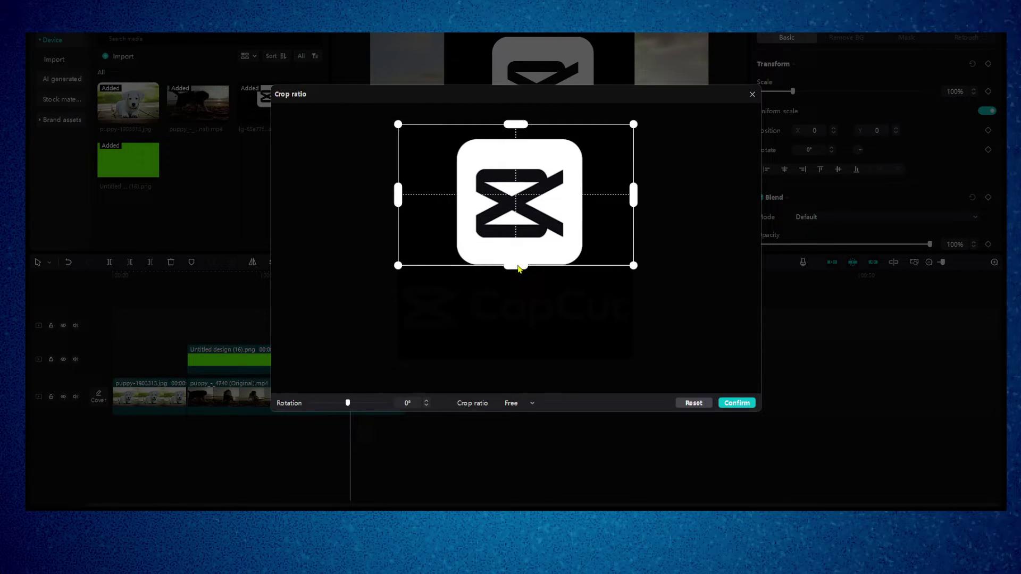
{"action": "left_click_drag", "start_coordinate": [398, 194], "coordinate": [454, 194]}
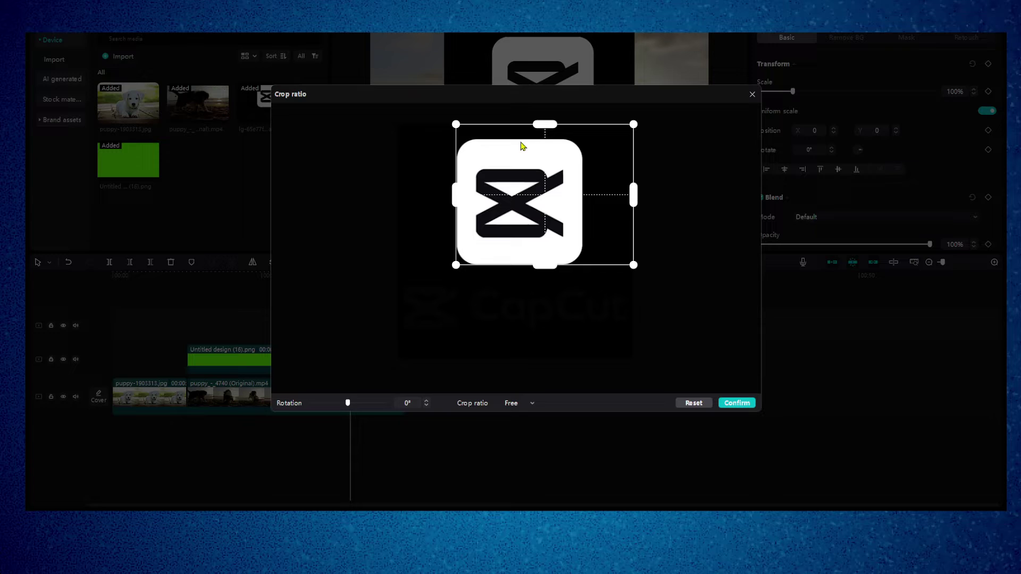
{"action": "left_click_drag", "start_coordinate": [545, 124], "coordinate": [545, 139]}
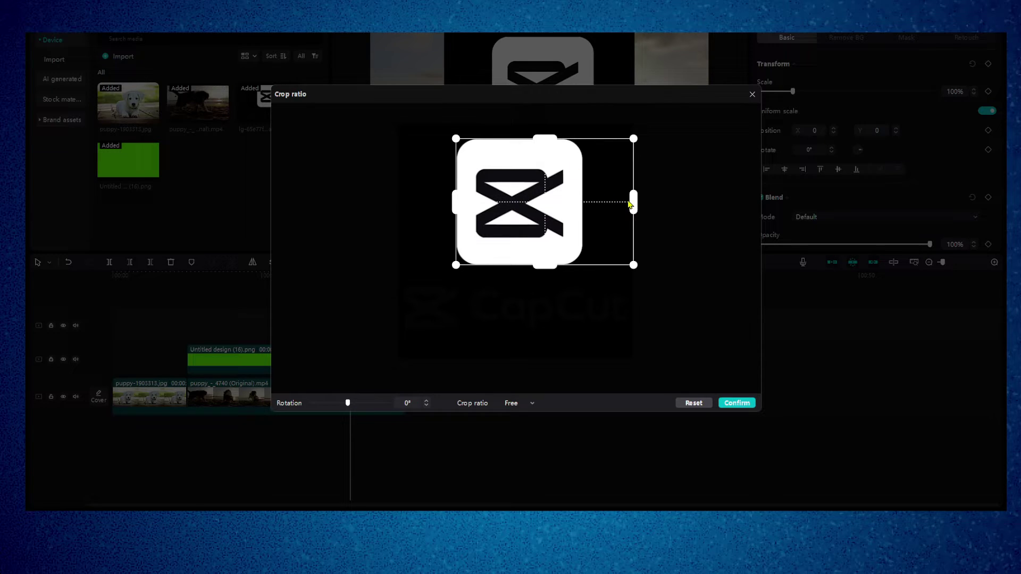
{"action": "left_click_drag", "start_coordinate": [634, 202], "coordinate": [582, 205]}
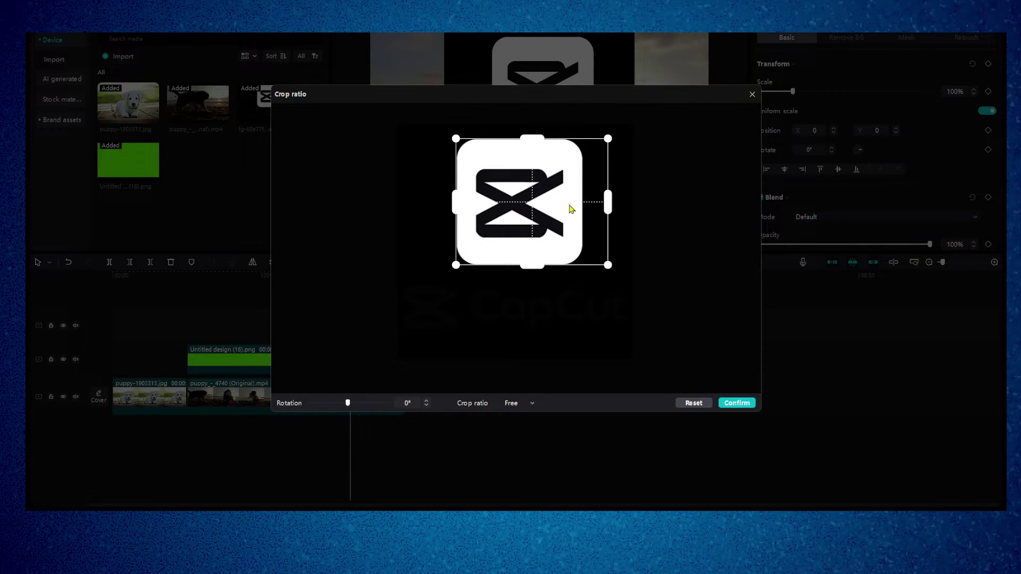
{"action": "left_click_drag", "start_coordinate": [597, 266], "coordinate": [579, 252]}
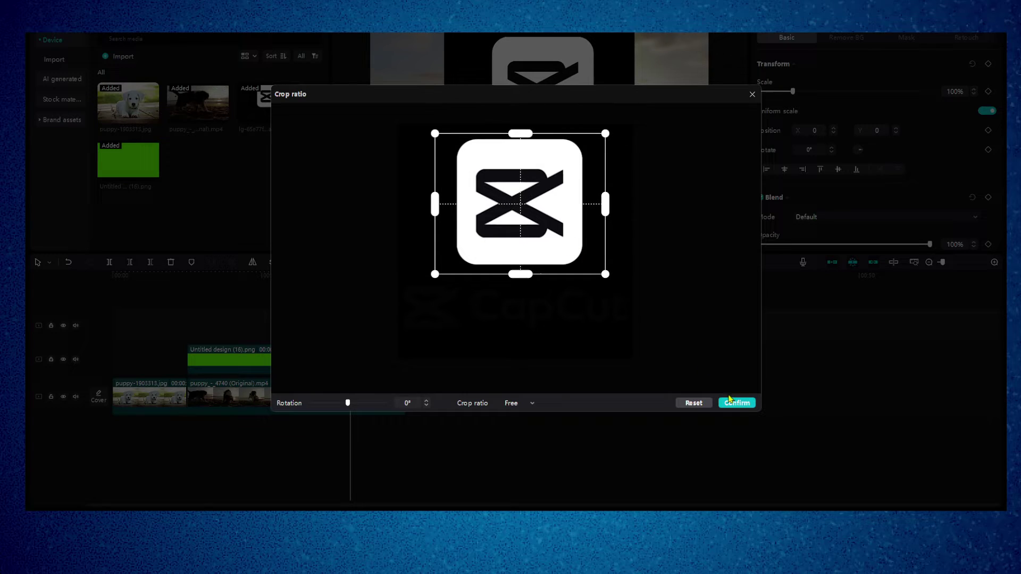
{"action": "left_click", "coordinate": [743, 404]}
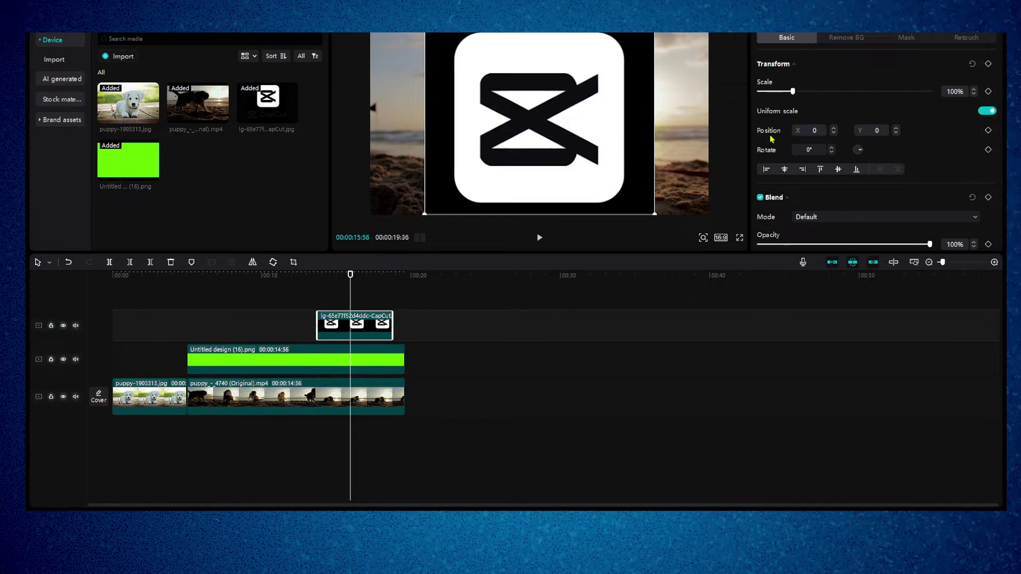
- Cycle the logo through Brighten, Darken, Overlay, Hard light, Soft light and Color burn blends
{"action": "left_click", "coordinate": [816, 217]}
{"action": "left_click", "coordinate": [821, 249]}
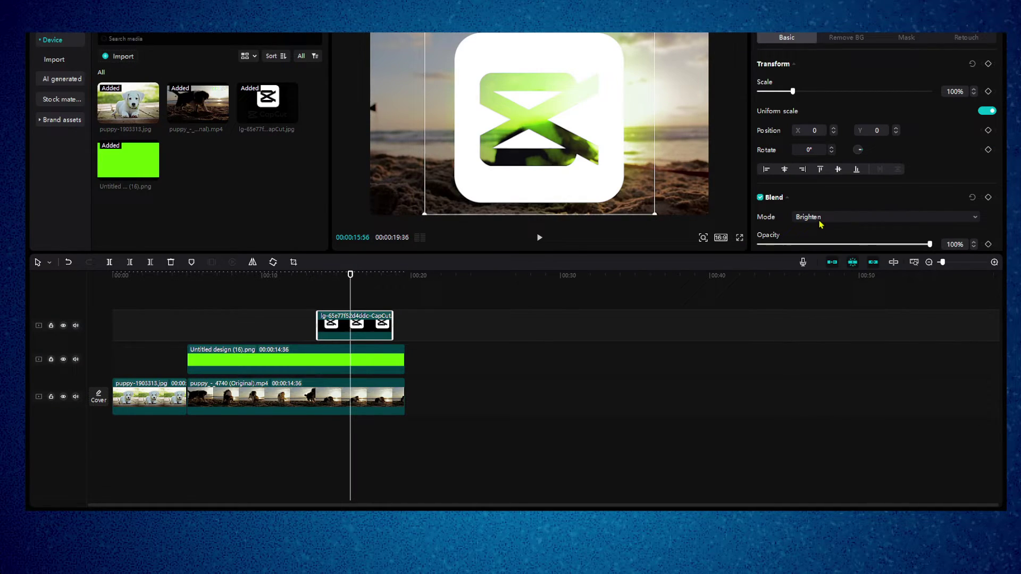
{"action": "left_click", "coordinate": [821, 218]}
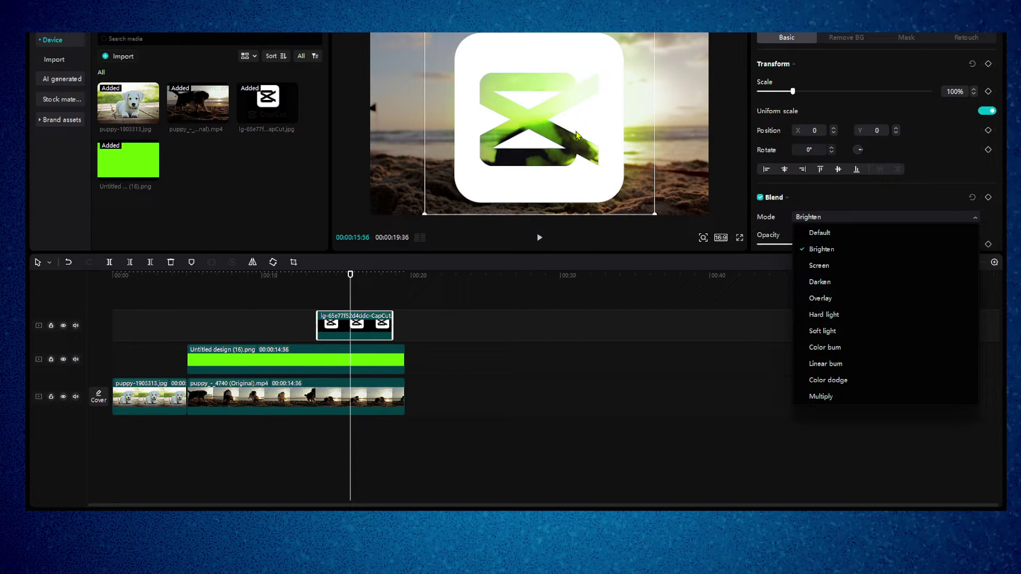
{"action": "left_click", "coordinate": [825, 281]}
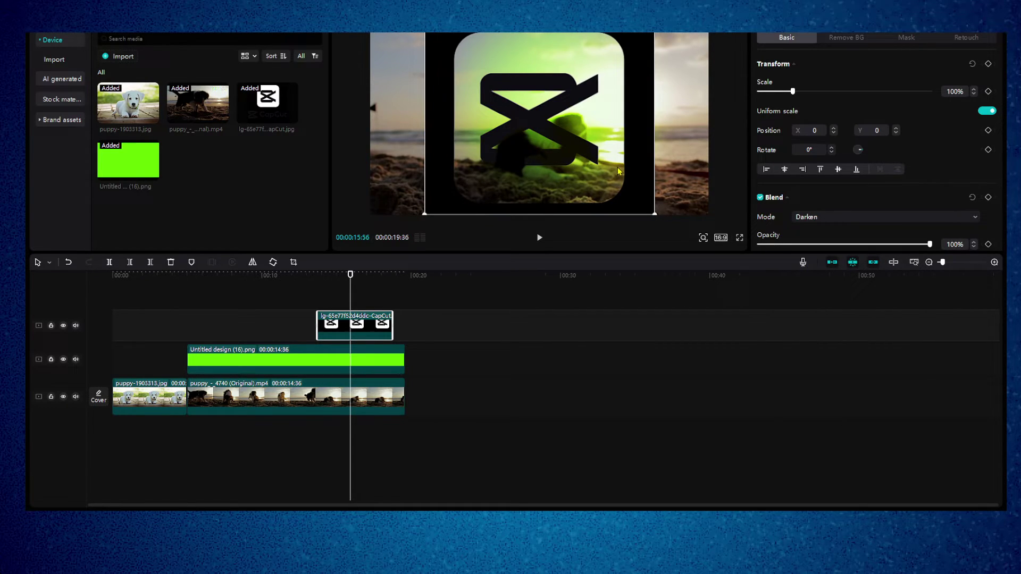
{"action": "left_click", "coordinate": [818, 219]}
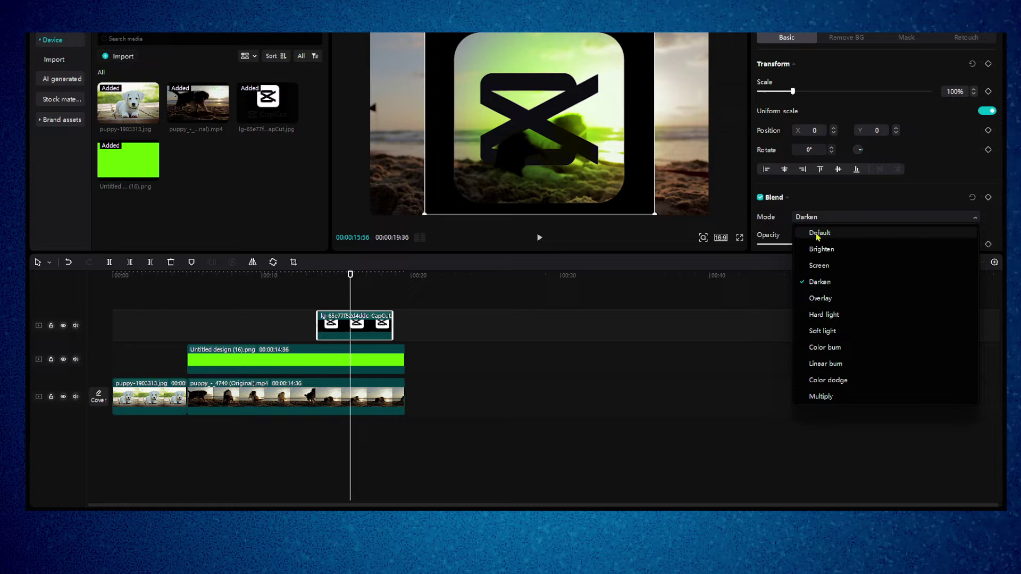
{"action": "left_click", "coordinate": [820, 250]}
{"action": "left_click", "coordinate": [812, 214]}
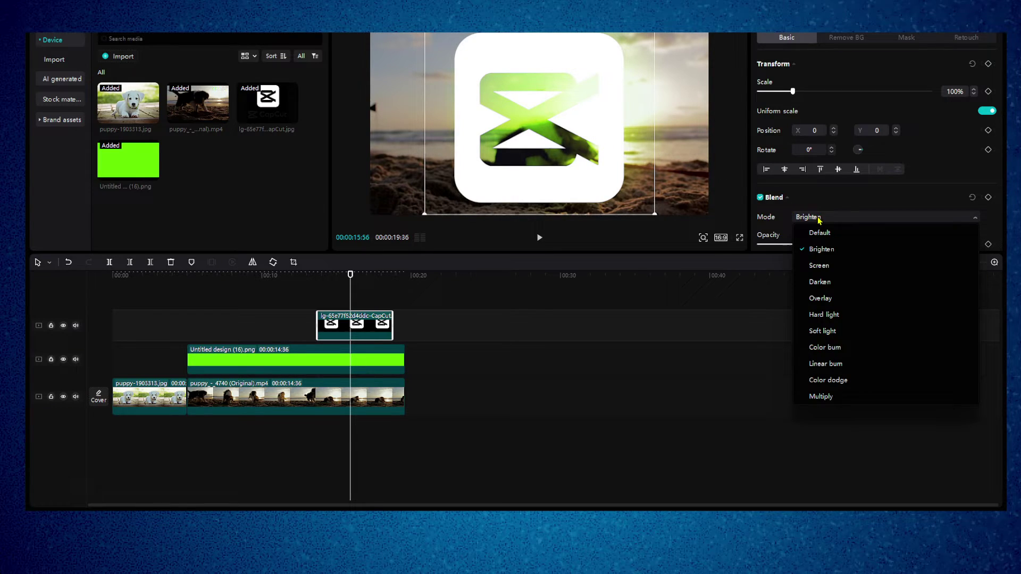
{"action": "left_click", "coordinate": [819, 298]}
{"action": "left_click", "coordinate": [810, 220]}
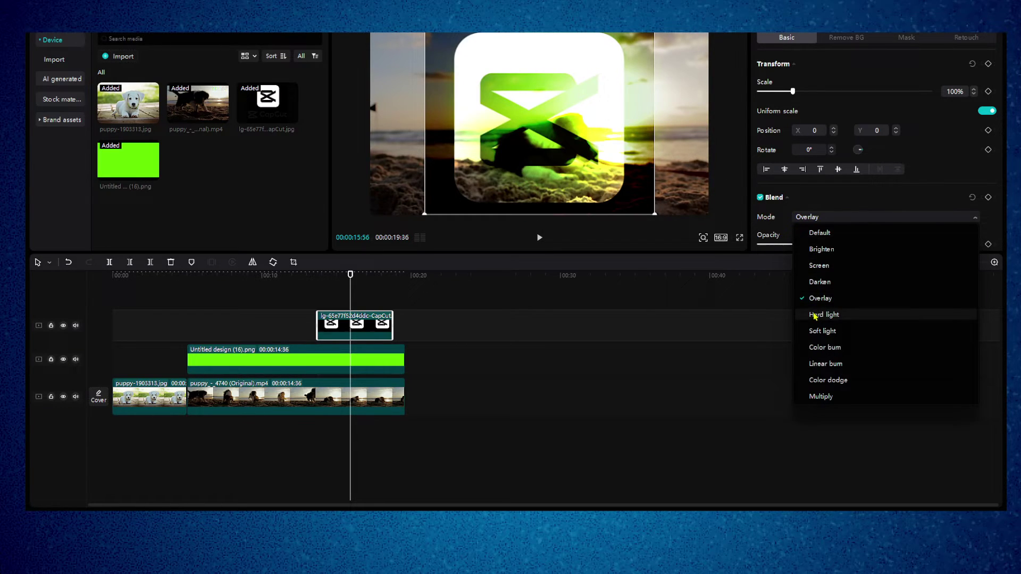
{"action": "left_click", "coordinate": [823, 315]}
{"action": "left_click", "coordinate": [803, 219]}
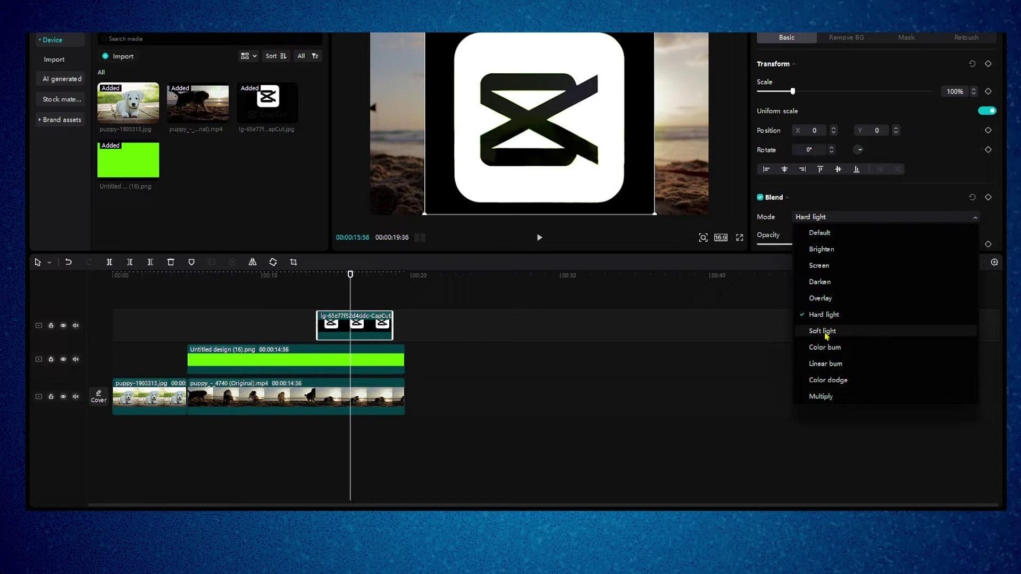
{"action": "left_click", "coordinate": [823, 331]}
{"action": "left_click", "coordinate": [817, 219]}
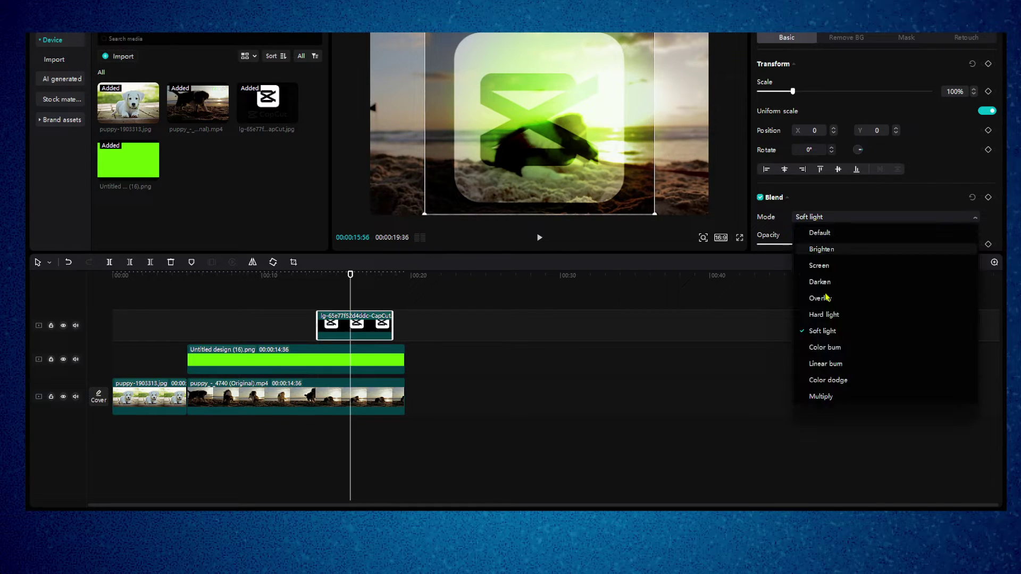
{"action": "left_click", "coordinate": [834, 348]}
- Try Multiply and Color dodge blends on the logo and nudge it toward the upper left
{"action": "key", "text": "Down"}
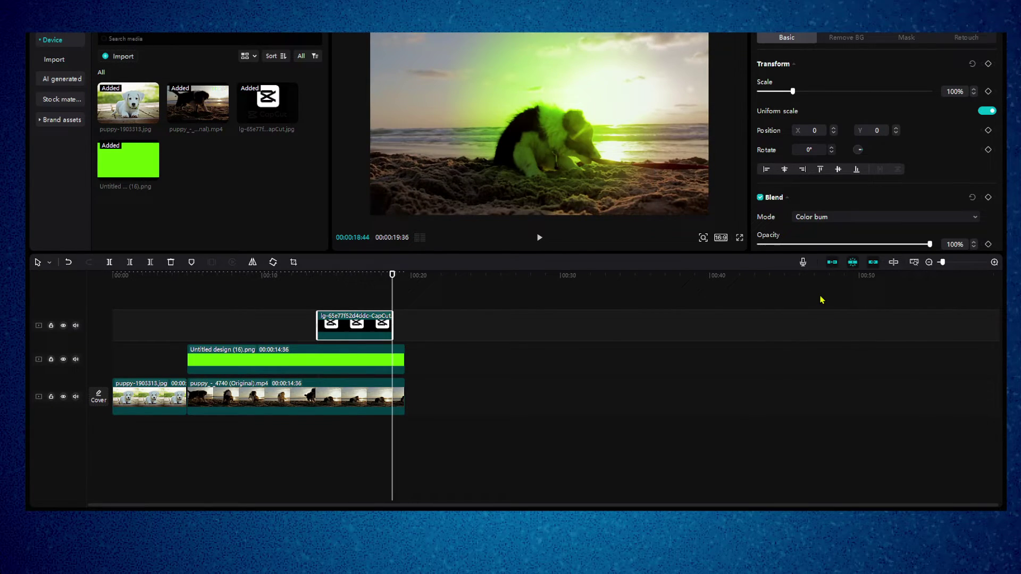
{"action": "left_click", "coordinate": [806, 219]}
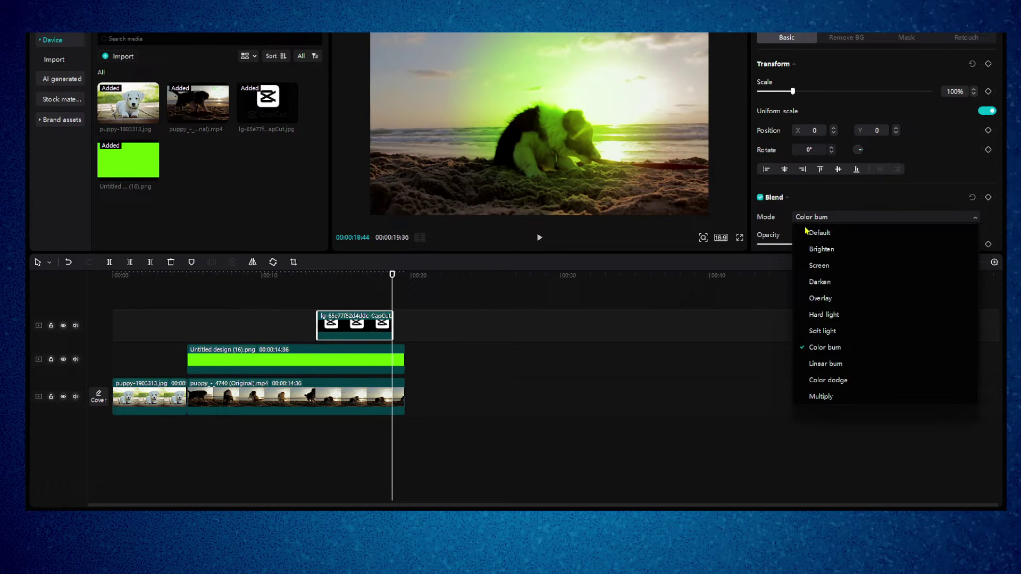
{"action": "left_click", "coordinate": [813, 397]}
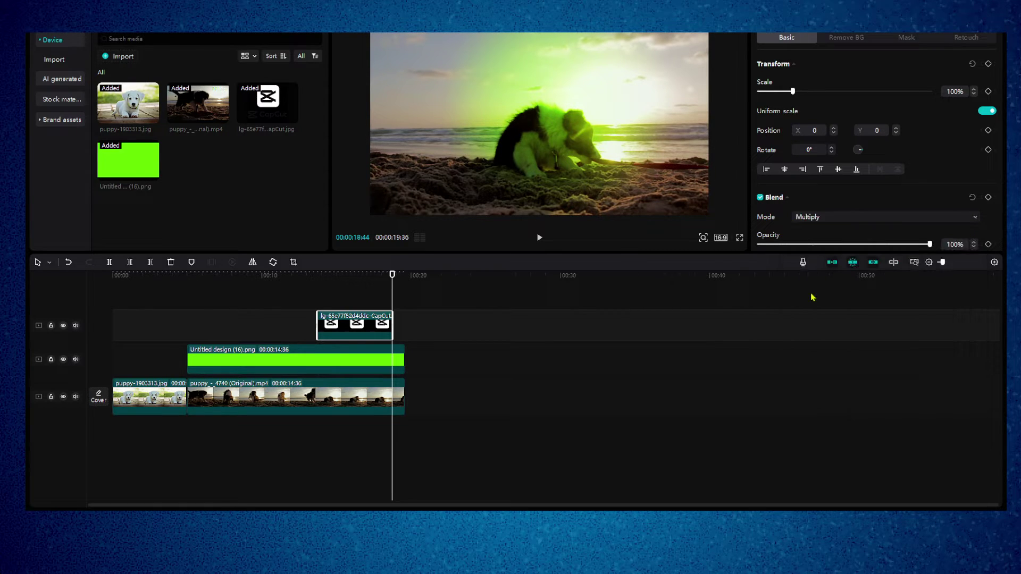
{"action": "left_click", "coordinate": [353, 287]}
{"action": "left_click", "coordinate": [830, 218]}
{"action": "left_click", "coordinate": [819, 375]}
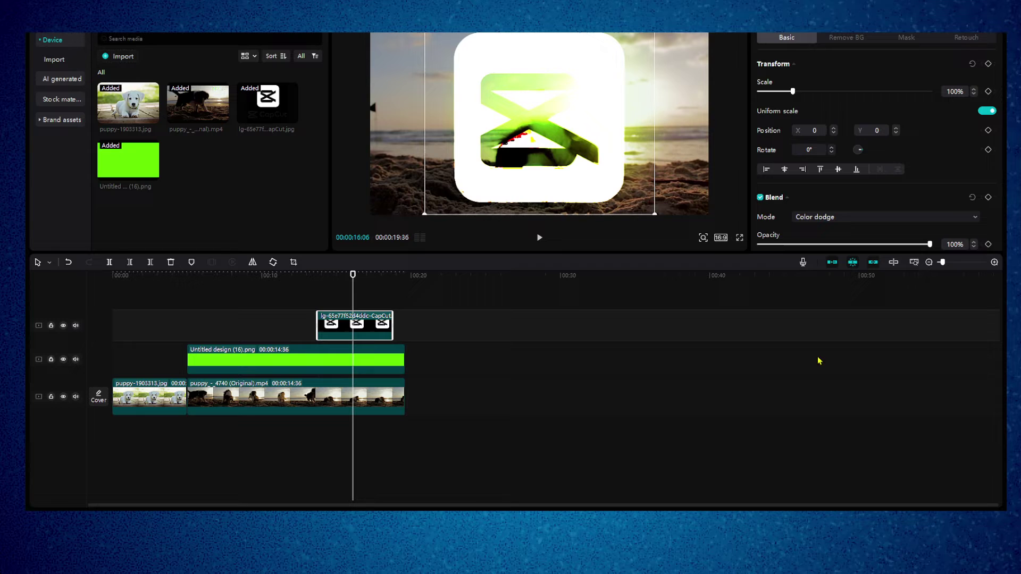
{"action": "left_click_drag", "start_coordinate": [638, 178], "coordinate": [510, 146]}
- Revisit Linear burn, Color burn, Hard light, Default and Brighten, then settle on Screen for the logo
{"action": "left_click", "coordinate": [838, 217]}
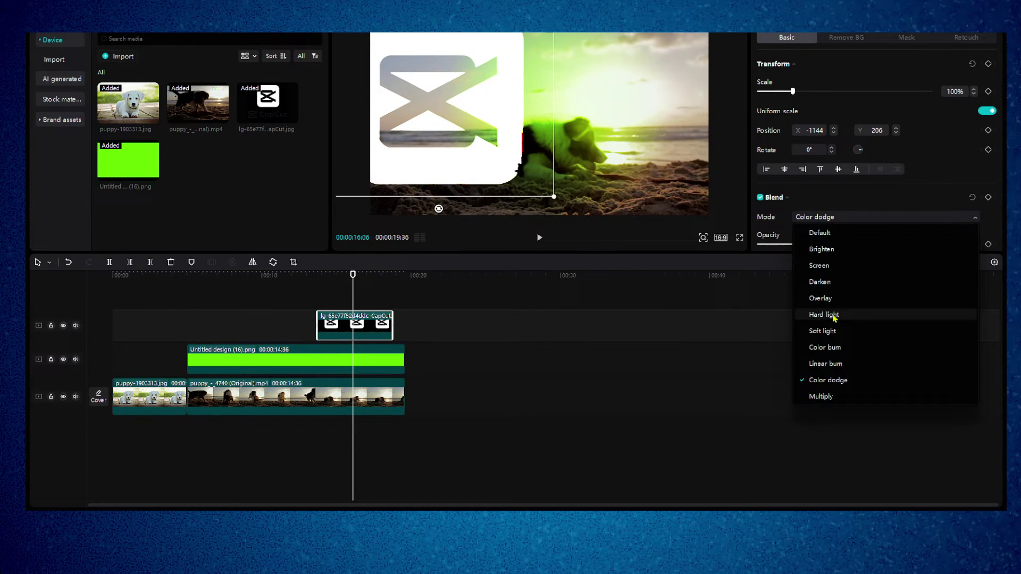
{"action": "left_click", "coordinate": [824, 363]}
{"action": "left_click", "coordinate": [824, 218]}
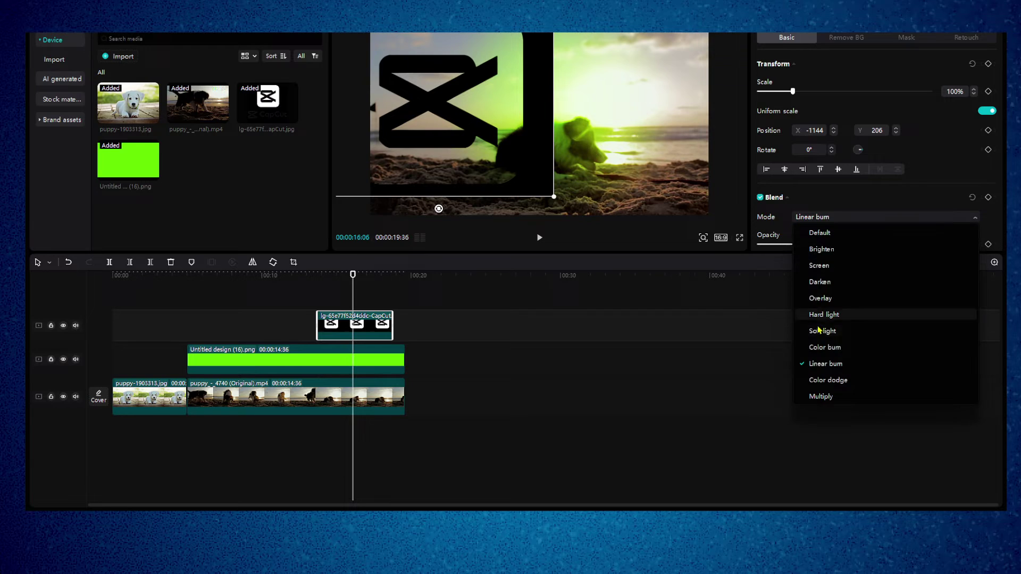
{"action": "left_click", "coordinate": [814, 344]}
{"action": "left_click", "coordinate": [811, 218]}
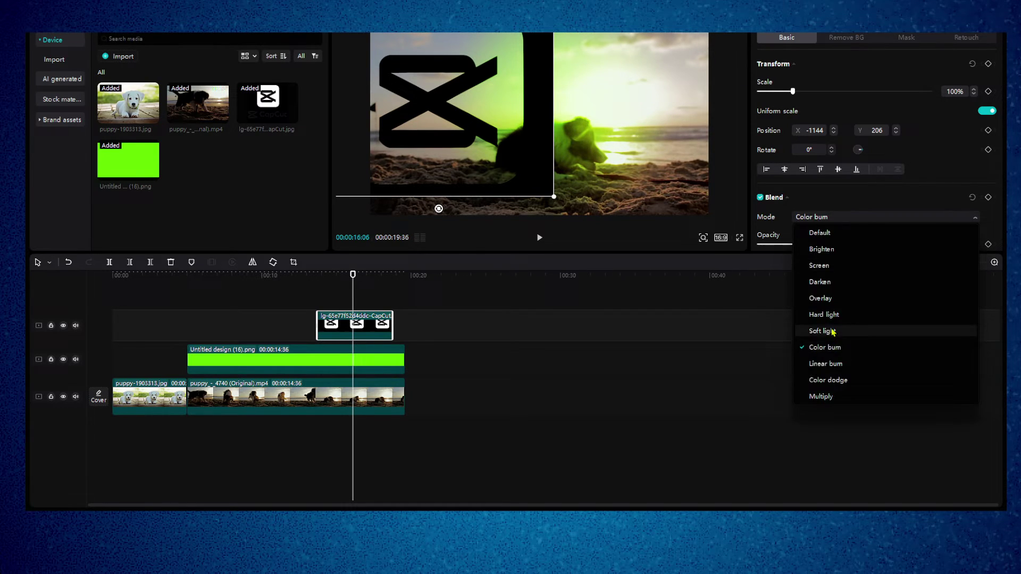
{"action": "left_click", "coordinate": [827, 332]}
{"action": "left_click", "coordinate": [825, 218]}
{"action": "left_click", "coordinate": [825, 314]}
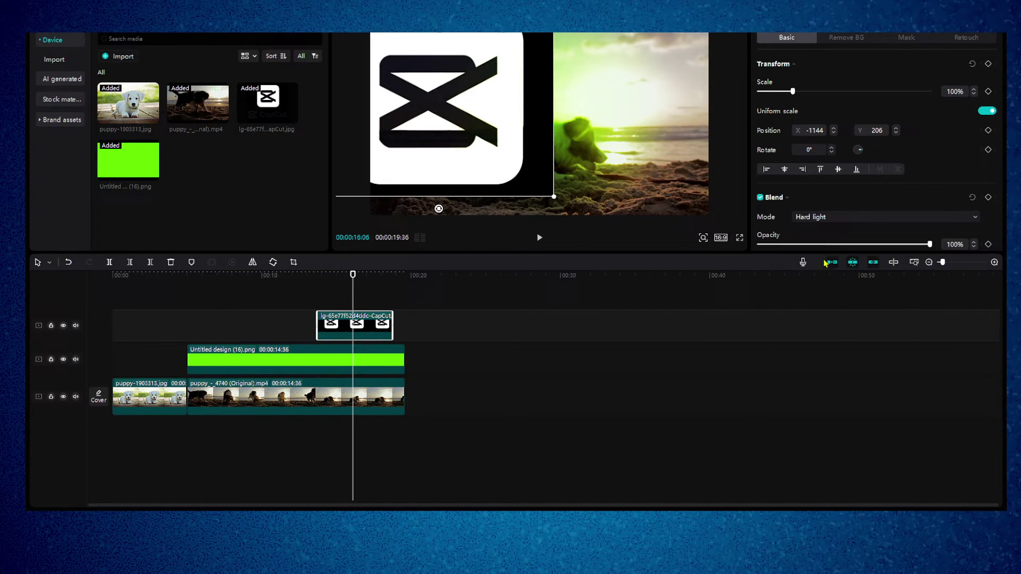
{"action": "left_click", "coordinate": [826, 219]}
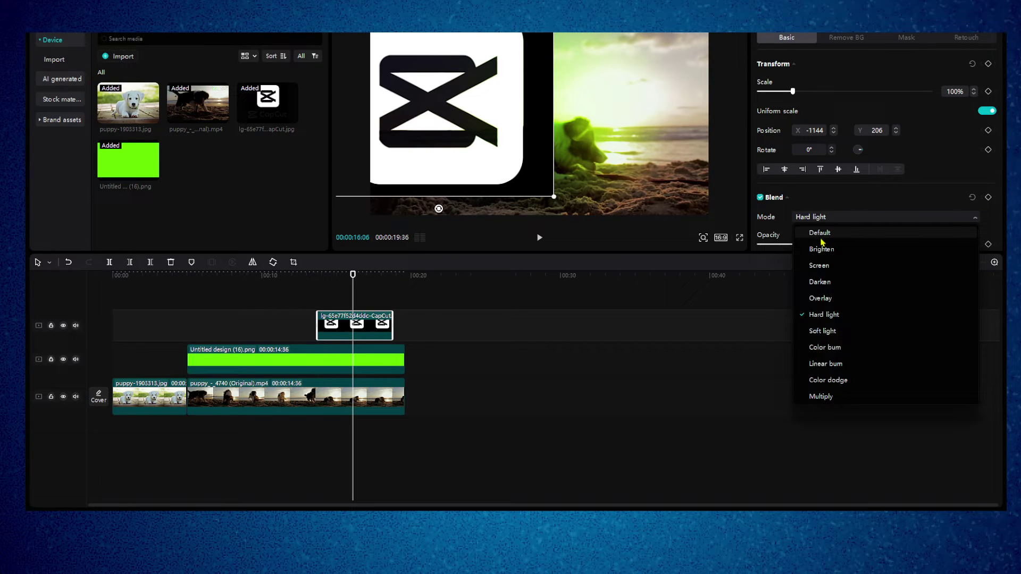
{"action": "left_click", "coordinate": [821, 233]}
{"action": "left_click", "coordinate": [825, 219]}
{"action": "left_click", "coordinate": [824, 250]}
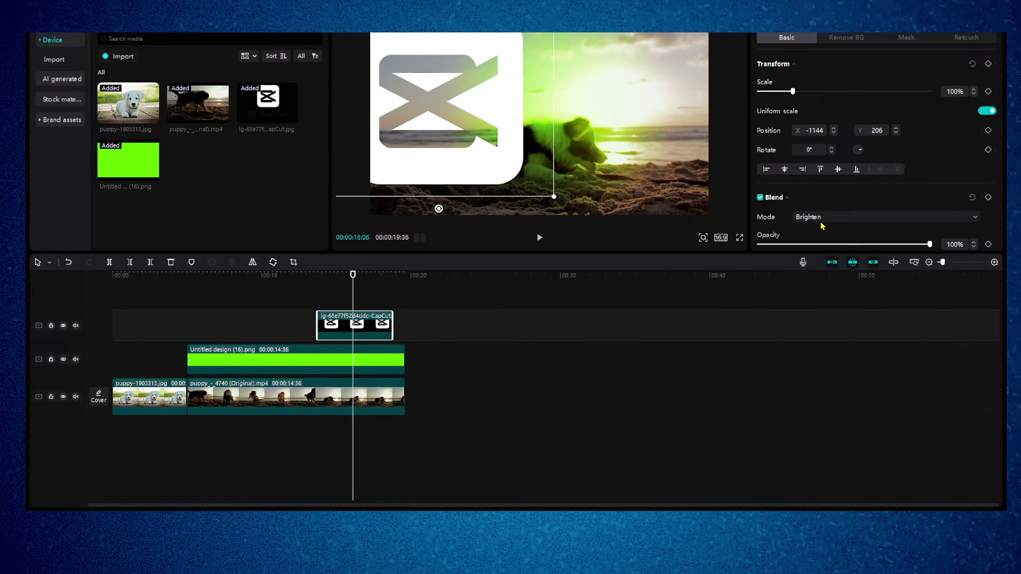
{"action": "left_click", "coordinate": [823, 219]}
{"action": "key", "text": "Escape"}
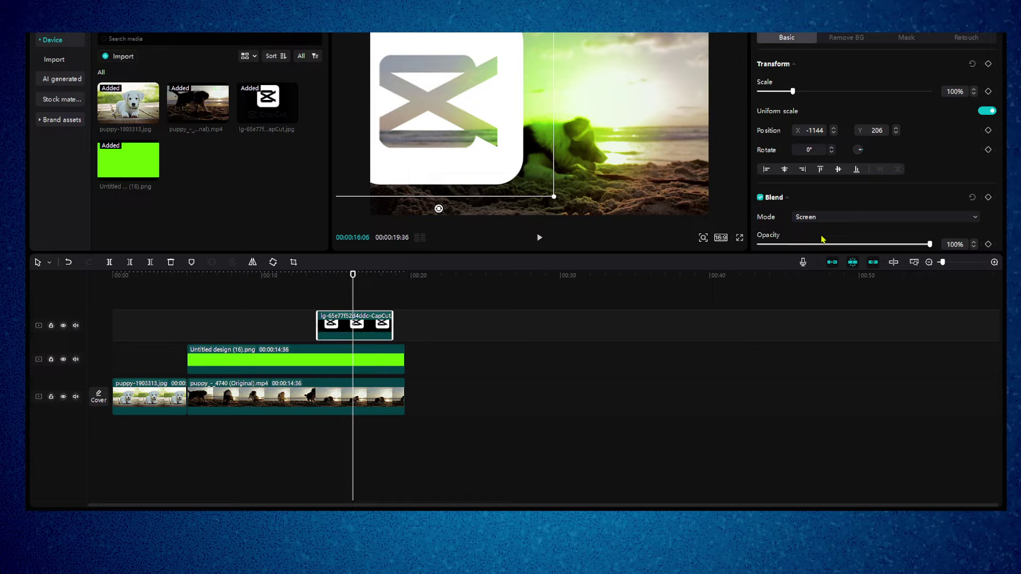
{"action": "left_click", "coordinate": [825, 218]}
{"action": "left_click", "coordinate": [543, 178]}
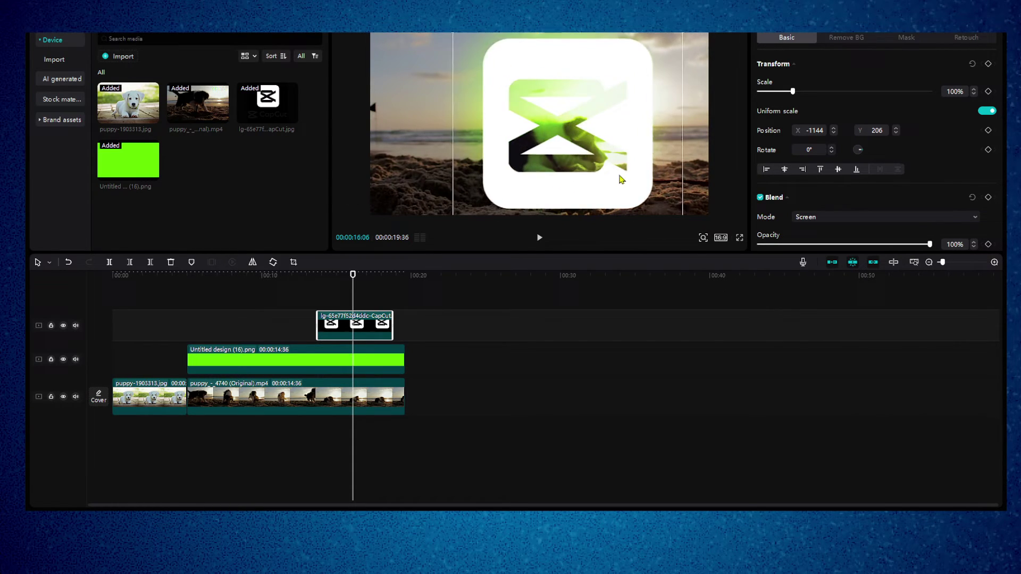
- Move the logo into the top-left corner and fade it to 32% opacity
{"action": "left_click_drag", "start_coordinate": [621, 180], "coordinate": [538, 87]}
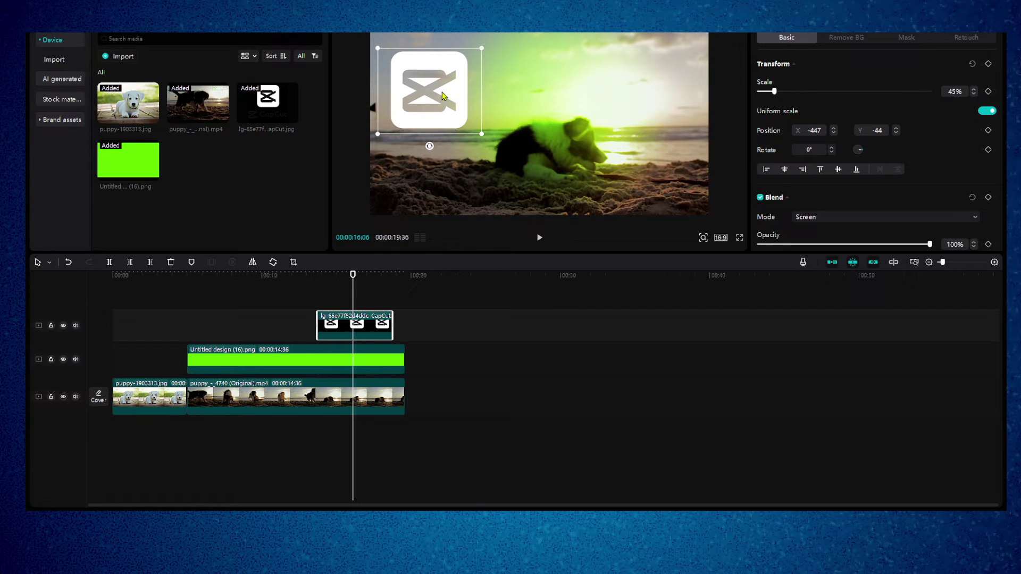
{"action": "left_click_drag", "start_coordinate": [442, 95], "coordinate": [432, 72]}
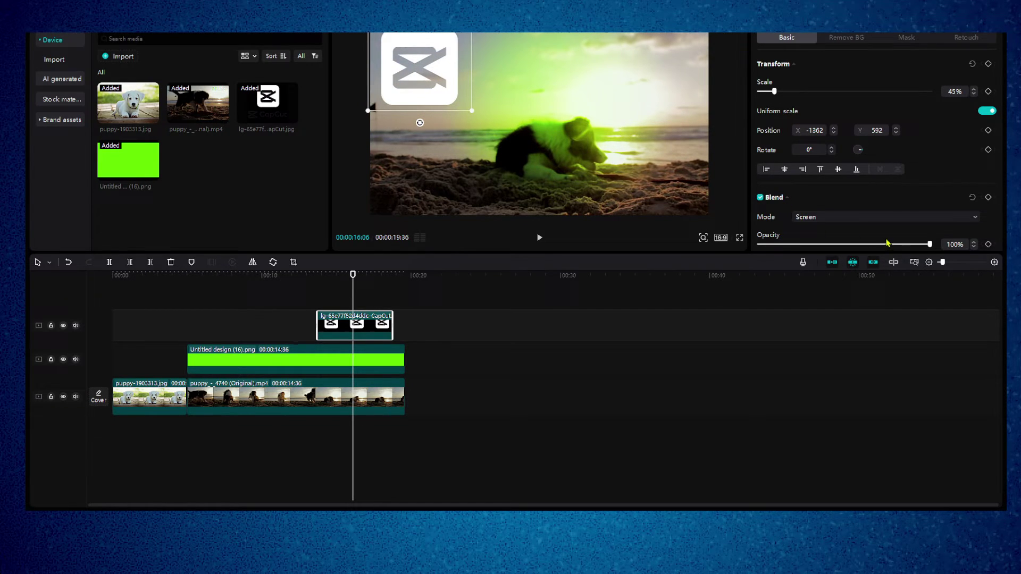
{"action": "left_click_drag", "start_coordinate": [928, 245], "coordinate": [814, 245]}
- Set the logo's blend mode to Linear burn after trying Multiply, then preview earlier frames
{"action": "left_click", "coordinate": [819, 225]}
{"action": "left_click", "coordinate": [812, 399]}
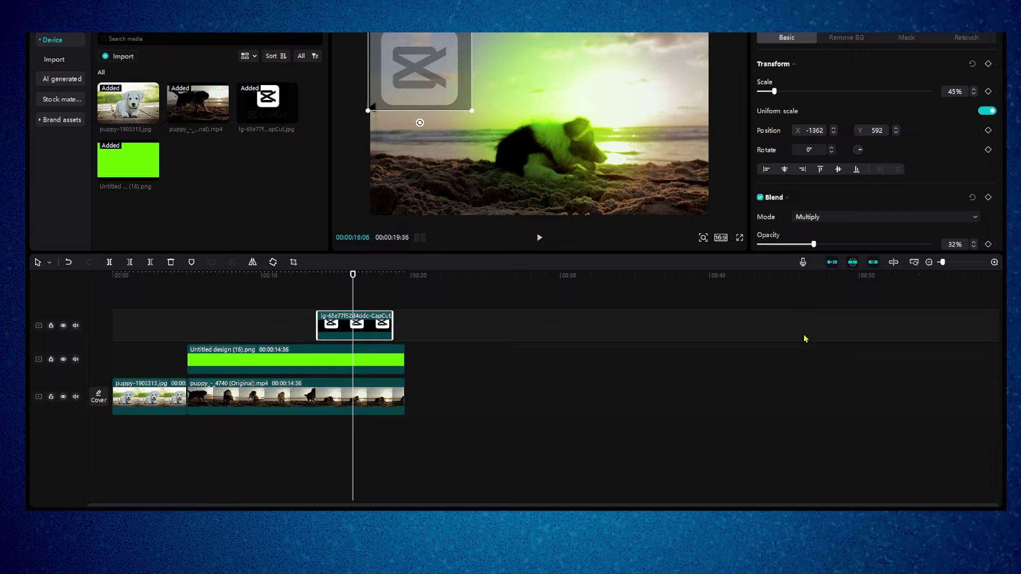
{"action": "left_click", "coordinate": [820, 224]}
{"action": "left_click", "coordinate": [823, 364]}
{"action": "mouse_move", "coordinate": [353, 277]}
{"action": "left_mouse_down"}
{"action": "mouse_move", "coordinate": [265, 278]}
{"action": "mouse_move", "coordinate": [353, 282]}
{"action": "left_mouse_up"}
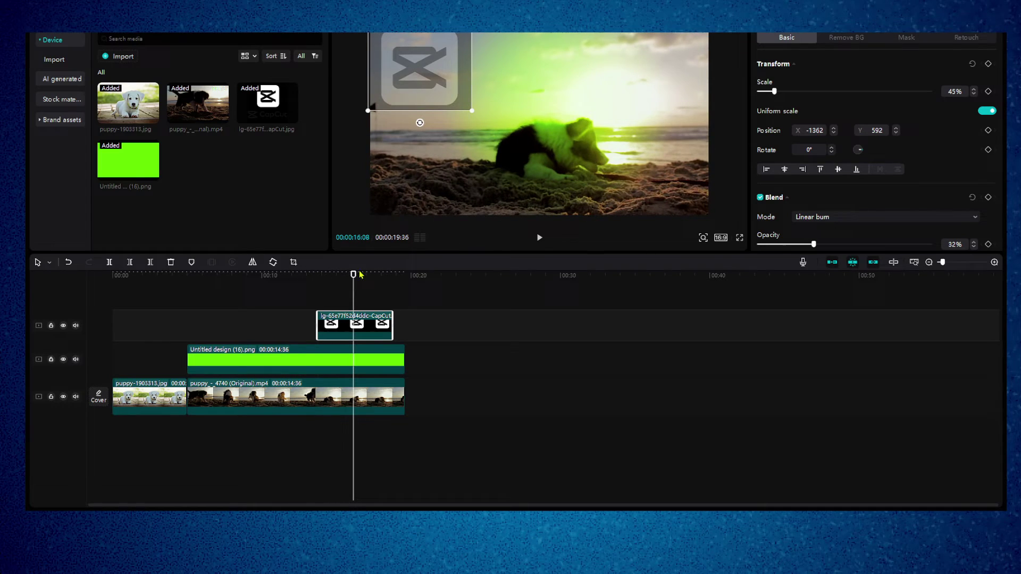
- Give the logo a rectangular mask, enlarged around the logo
{"action": "left_click", "coordinate": [914, 38]}
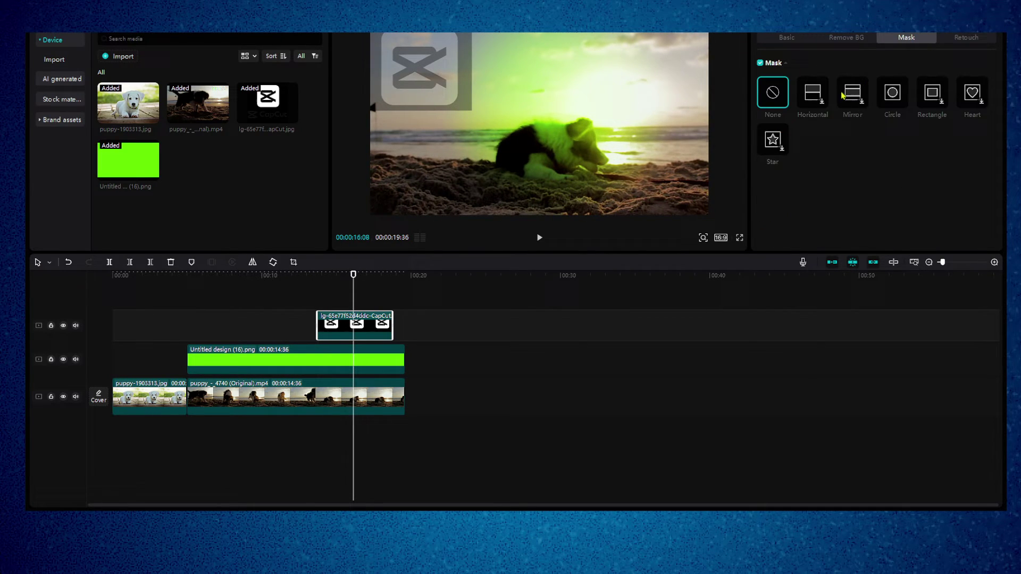
{"action": "left_click", "coordinate": [895, 100]}
{"action": "left_click", "coordinate": [931, 99]}
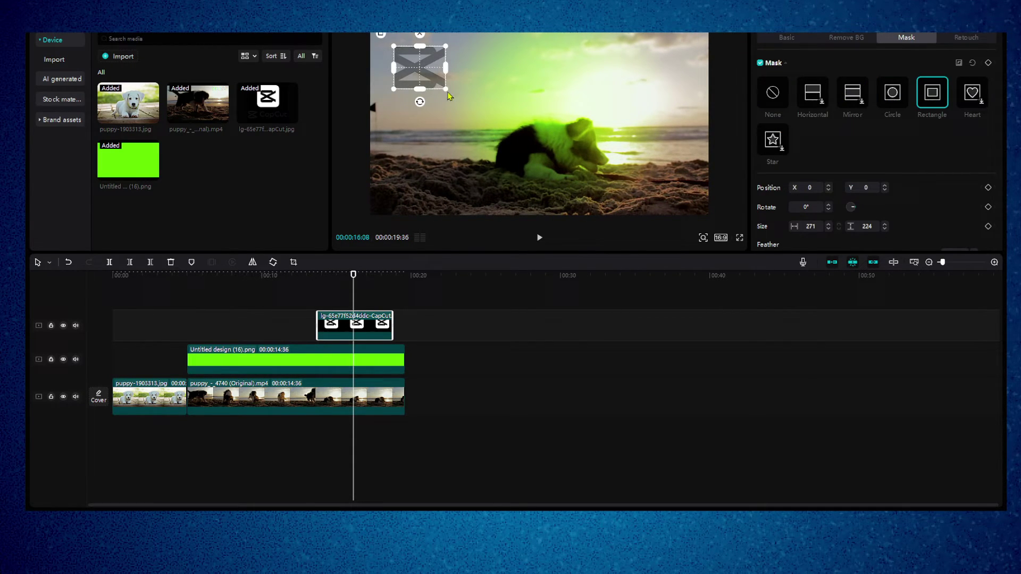
{"action": "mouse_move", "coordinate": [450, 95]}
{"action": "left_mouse_down"}
{"action": "mouse_move", "coordinate": [476, 123]}
{"action": "mouse_move", "coordinate": [458, 101]}
{"action": "left_mouse_up"}
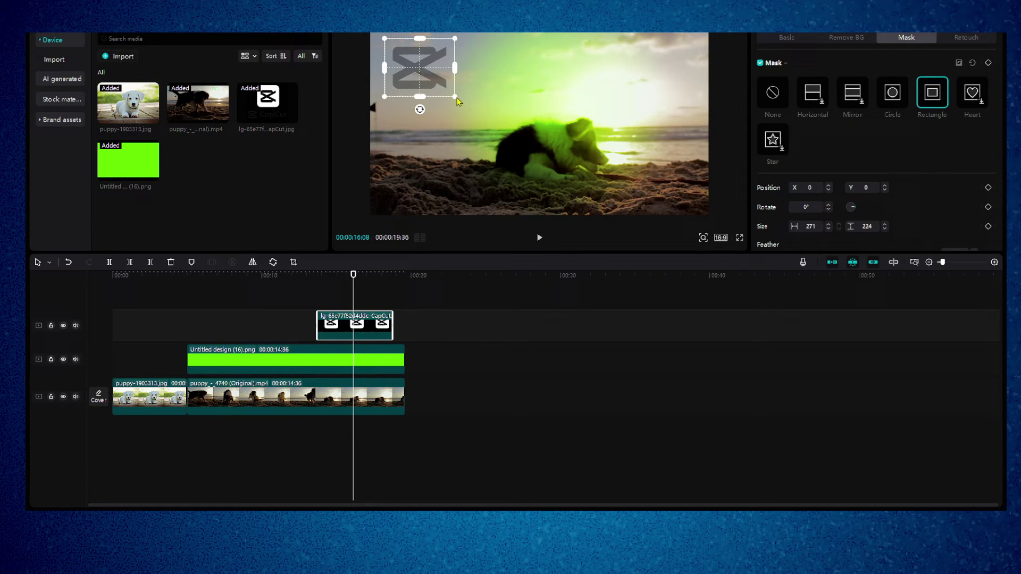
- Set the logo's blend mode to Brighten at 100% opacity and tilt it 5°
{"action": "left_click", "coordinate": [787, 37]}
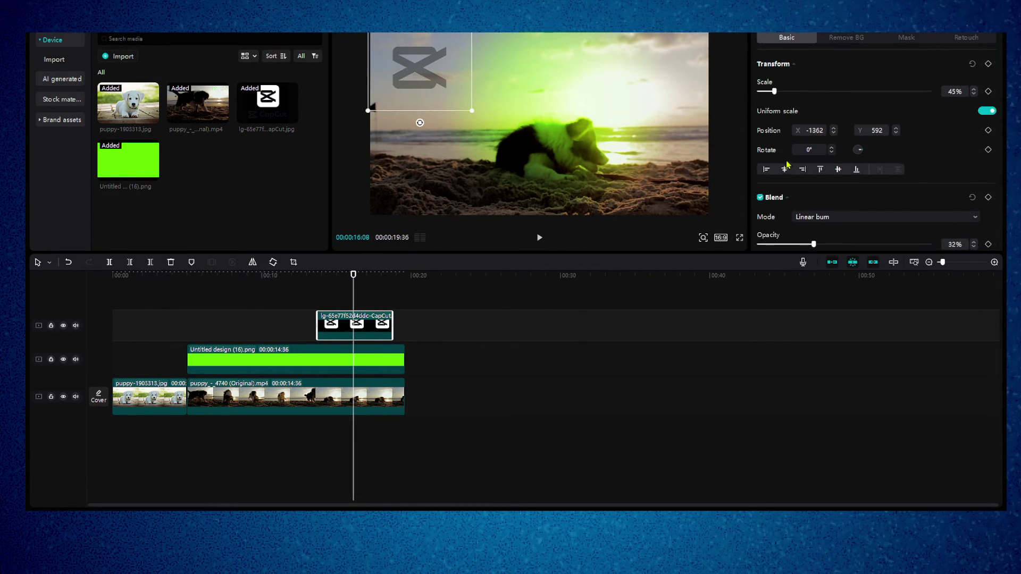
{"action": "left_click", "coordinate": [814, 217]}
{"action": "left_click", "coordinate": [816, 245]}
{"action": "left_click_drag", "start_coordinate": [813, 243], "coordinate": [928, 244]}
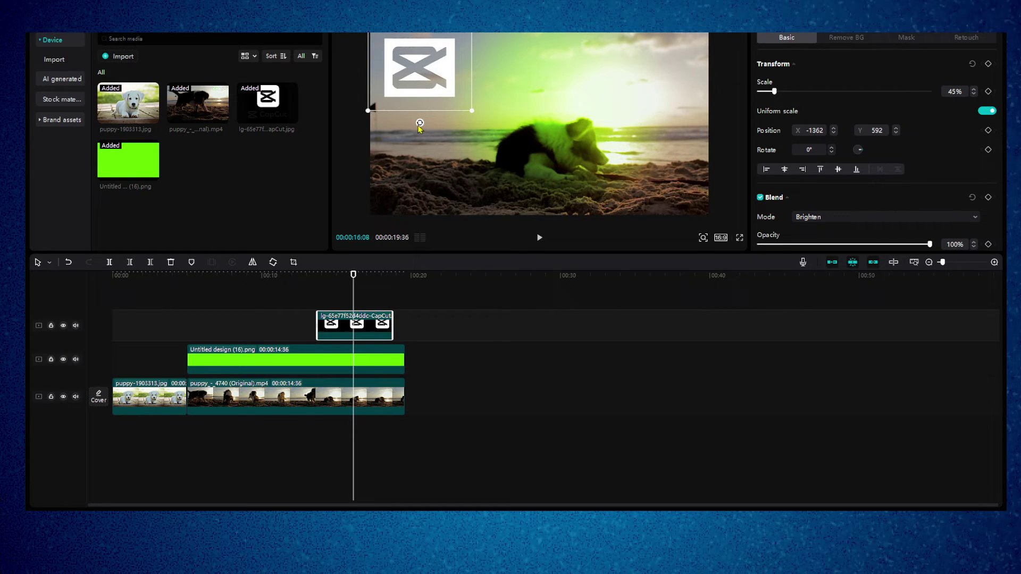
{"action": "left_click_drag", "start_coordinate": [419, 123], "coordinate": [473, 113]}
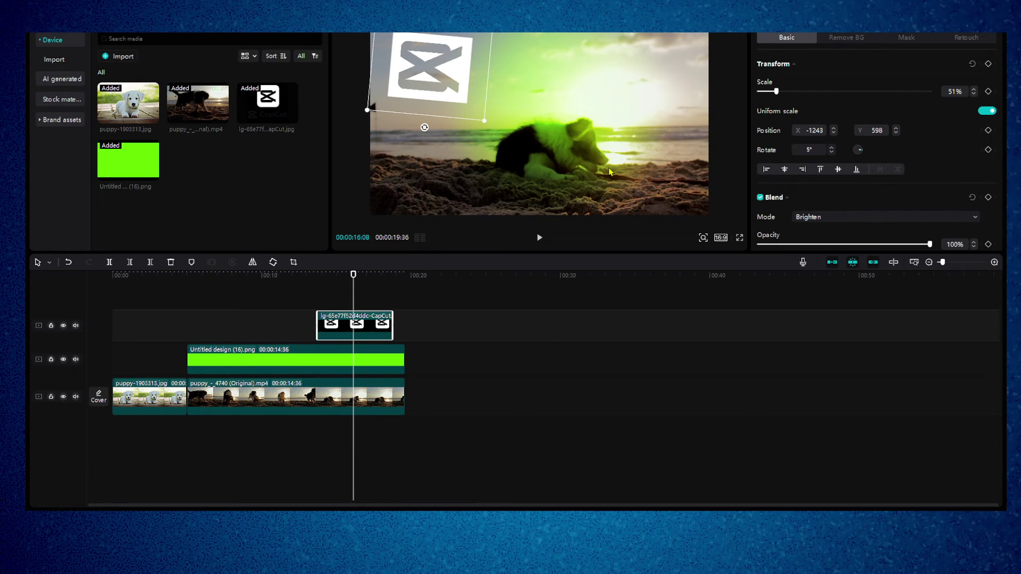
- Move the puppy photo to its own track and stretch the green overlay to 00:00:21:06
{"action": "left_click_drag", "start_coordinate": [456, 308], "coordinate": [319, 404]}
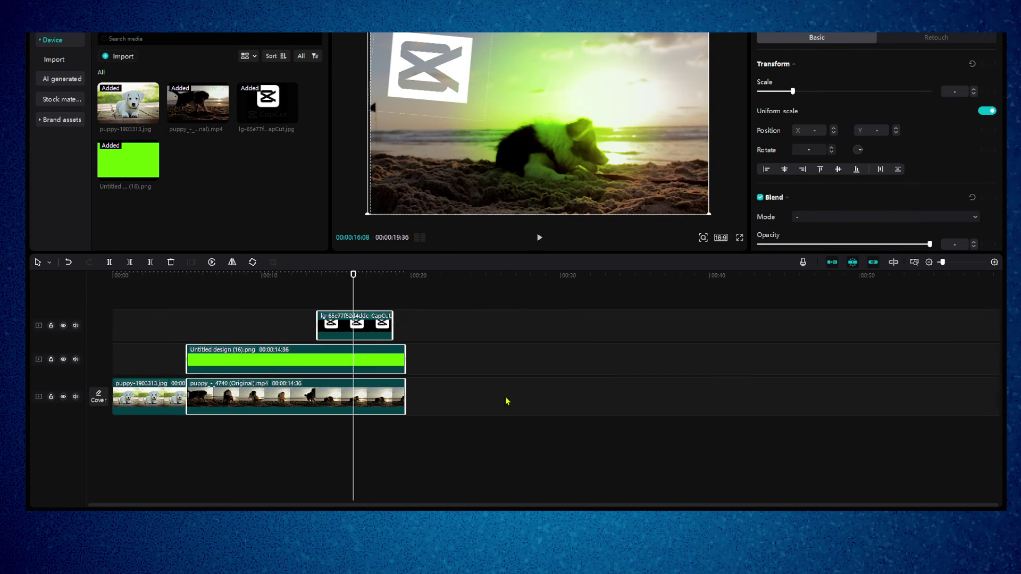
{"action": "left_click", "coordinate": [158, 328]}
{"action": "left_click_drag", "start_coordinate": [156, 395], "coordinate": [373, 308]}
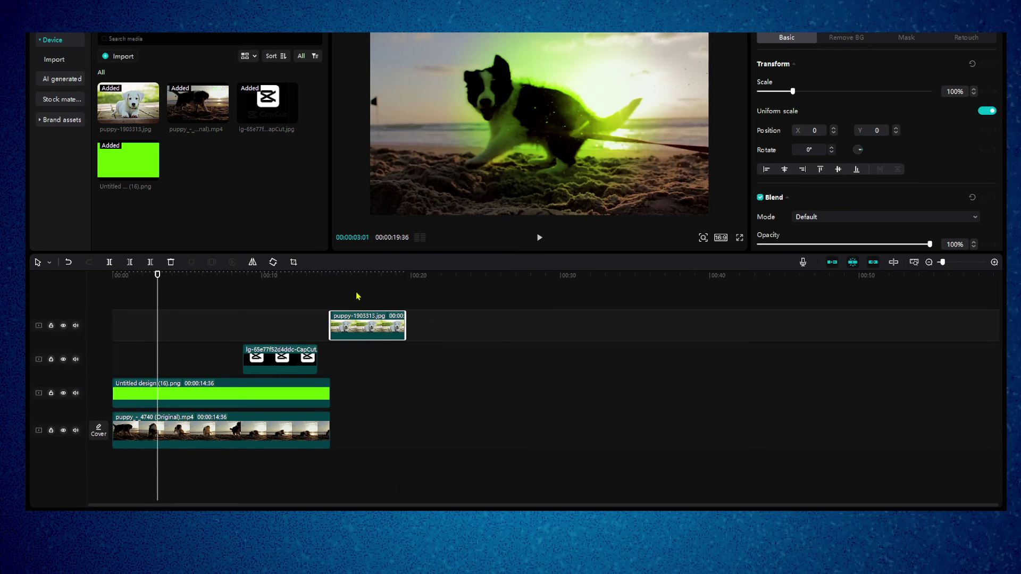
{"action": "left_click_drag", "start_coordinate": [329, 393], "coordinate": [428, 394]}
- Put the photo on the main track after the video, overlay from the start, photo opacity 49%
{"action": "left_click", "coordinate": [371, 284]}
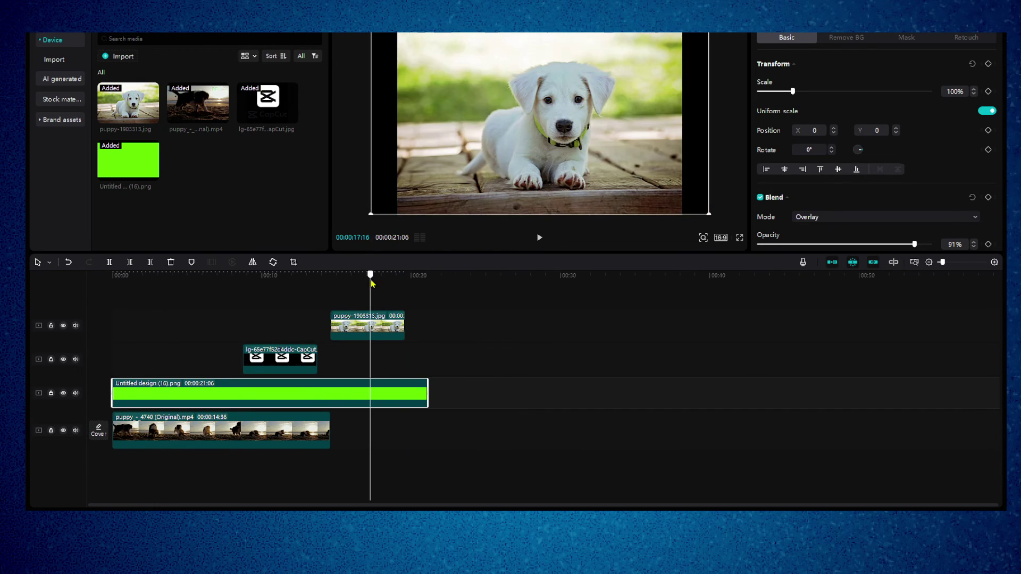
{"action": "left_click_drag", "start_coordinate": [372, 321], "coordinate": [373, 355]}
{"action": "left_click_drag", "start_coordinate": [381, 355], "coordinate": [378, 396]}
{"action": "left_click", "coordinate": [377, 286]}
{"action": "mouse_move", "coordinate": [378, 286]}
{"action": "left_mouse_down"}
{"action": "mouse_move", "coordinate": [347, 287]}
{"action": "mouse_move", "coordinate": [361, 293]}
{"action": "left_mouse_up"}
{"action": "left_click_drag", "start_coordinate": [792, 245], "coordinate": [843, 245]}
- Select the green overlay clip and set its Temp to 50 and Tint to -11
{"action": "left_click", "coordinate": [372, 276]}
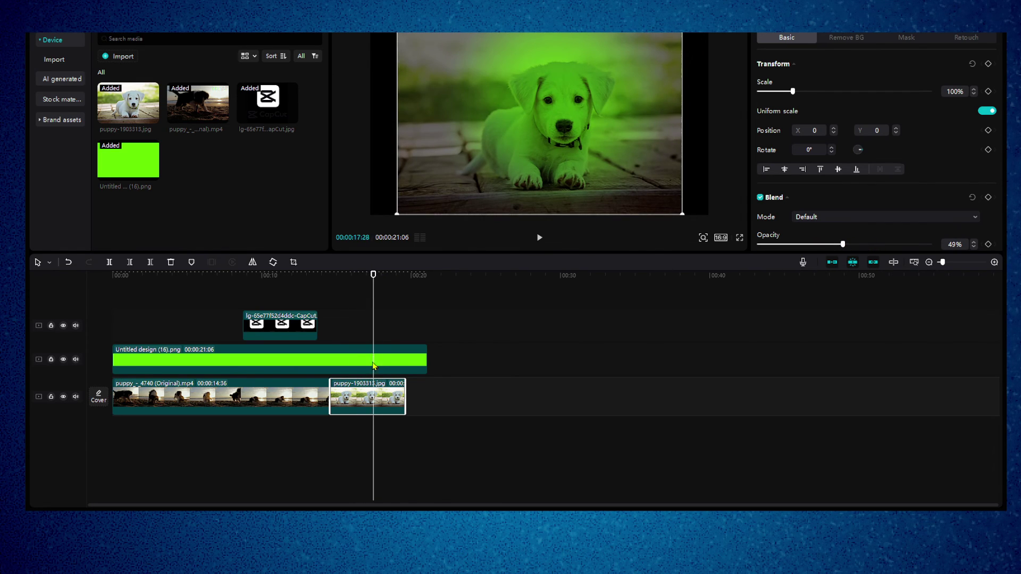
{"action": "left_click", "coordinate": [947, 42]}
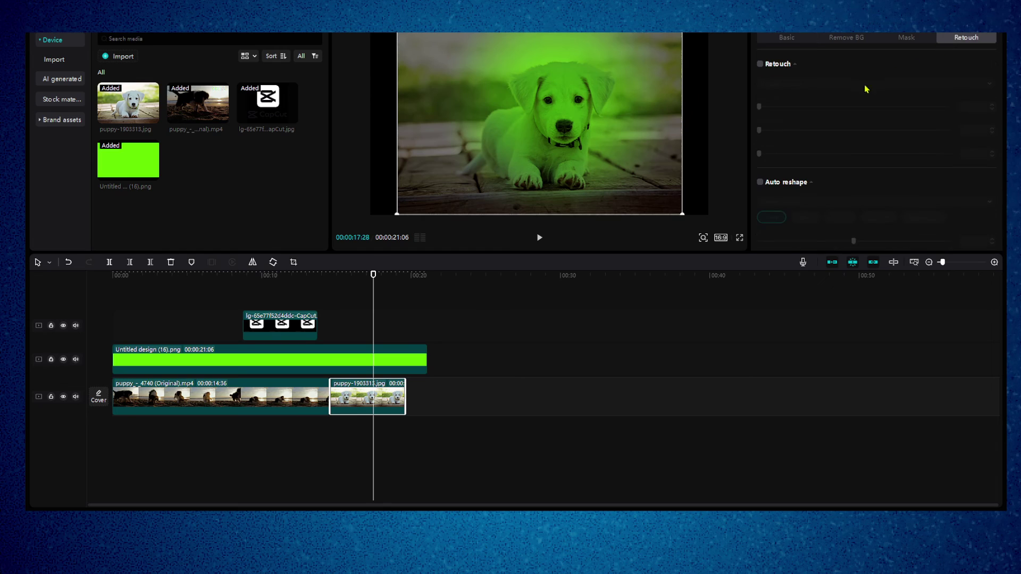
{"action": "left_click", "coordinate": [390, 364]}
{"action": "left_click", "coordinate": [894, 36]}
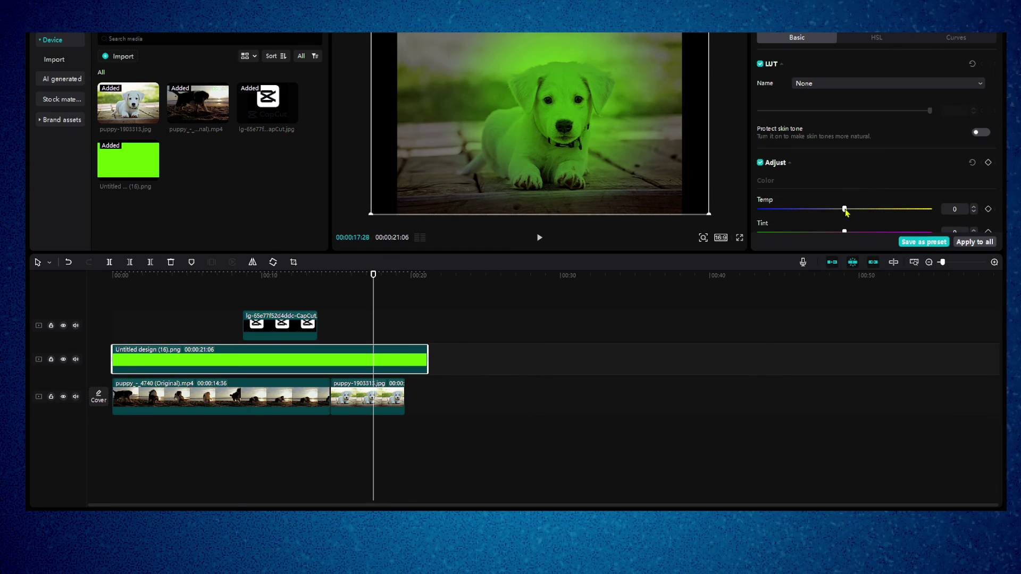
{"action": "mouse_move", "coordinate": [846, 209]}
{"action": "left_mouse_down"}
{"action": "mouse_move", "coordinate": [912, 210]}
{"action": "mouse_move", "coordinate": [827, 210]}
{"action": "mouse_move", "coordinate": [938, 213]}
{"action": "left_mouse_up"}
{"action": "left_click_drag", "start_coordinate": [840, 236], "coordinate": [808, 230]}
{"action": "scroll", "coordinate": [858, 234], "scroll_direction": "down", "scroll_amount": 10}
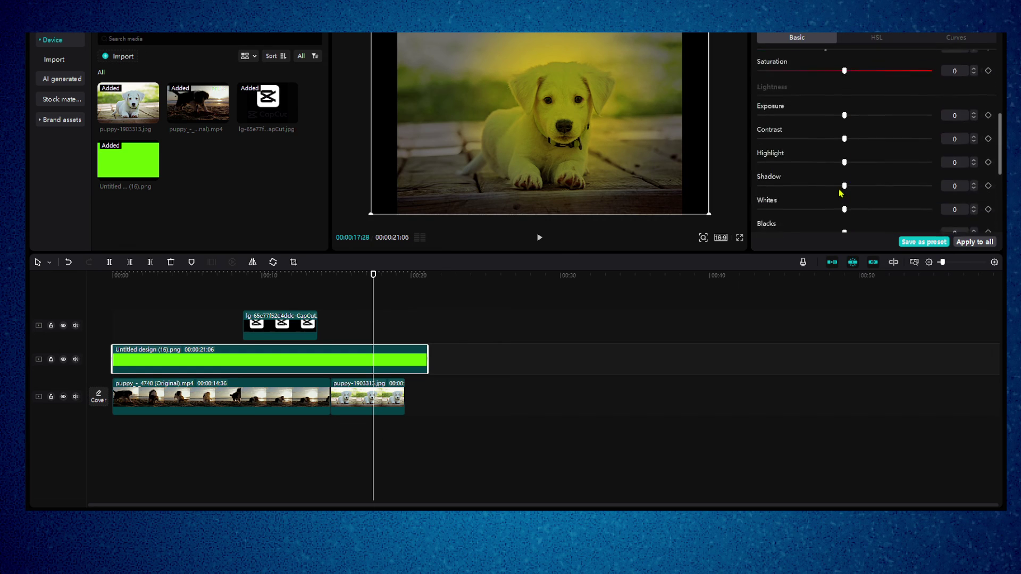
{"action": "scroll", "coordinate": [843, 115], "scroll_direction": "up", "scroll_amount": 8}
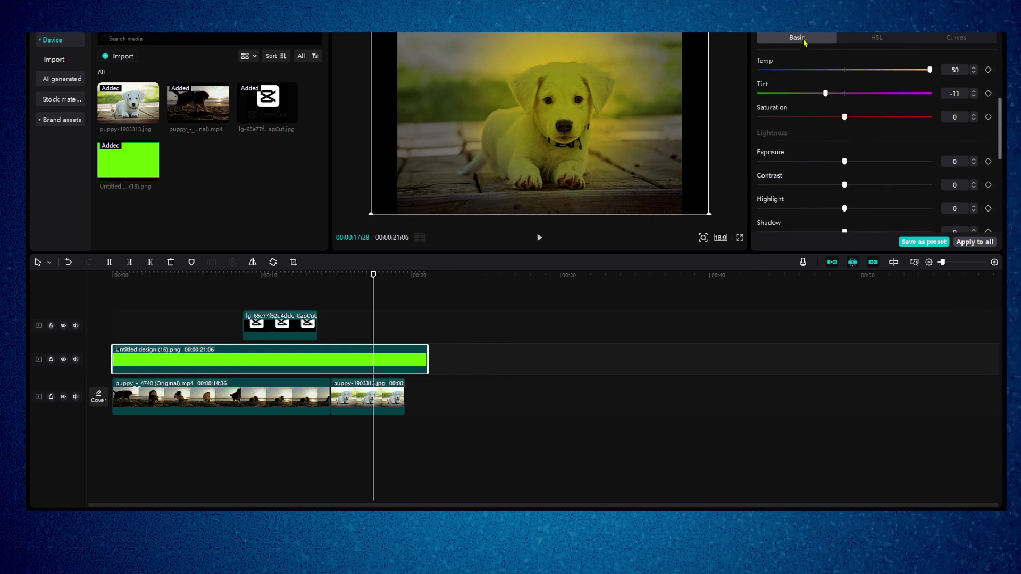
- Add a circle mask to the overlay, move it to 120/91, and set feather to 38
{"action": "left_click", "coordinate": [908, 56]}
{"action": "left_click", "coordinate": [904, 39]}
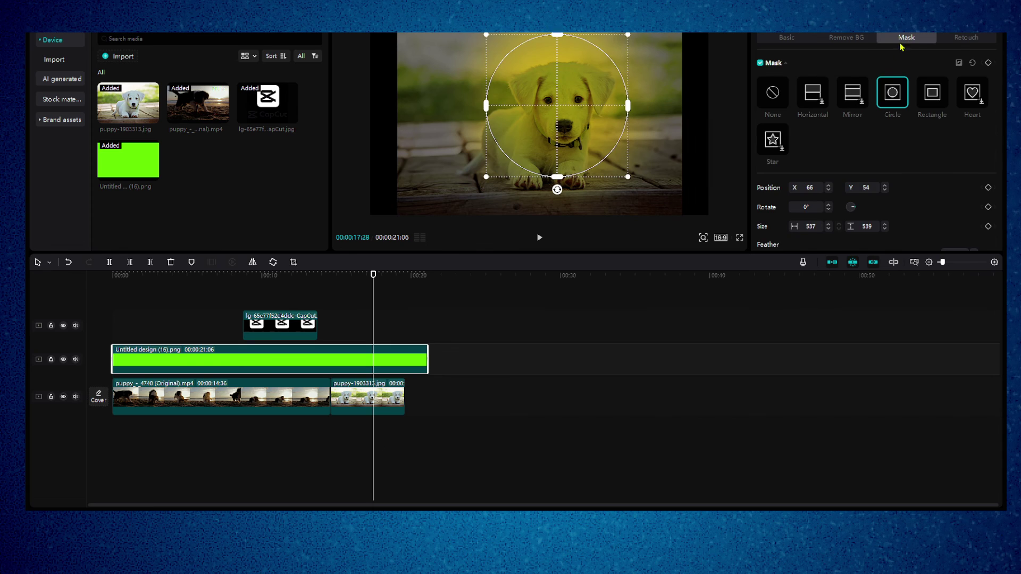
{"action": "left_click_drag", "start_coordinate": [592, 135], "coordinate": [606, 126]}
{"action": "scroll", "coordinate": [798, 223], "scroll_direction": "down", "scroll_amount": 1}
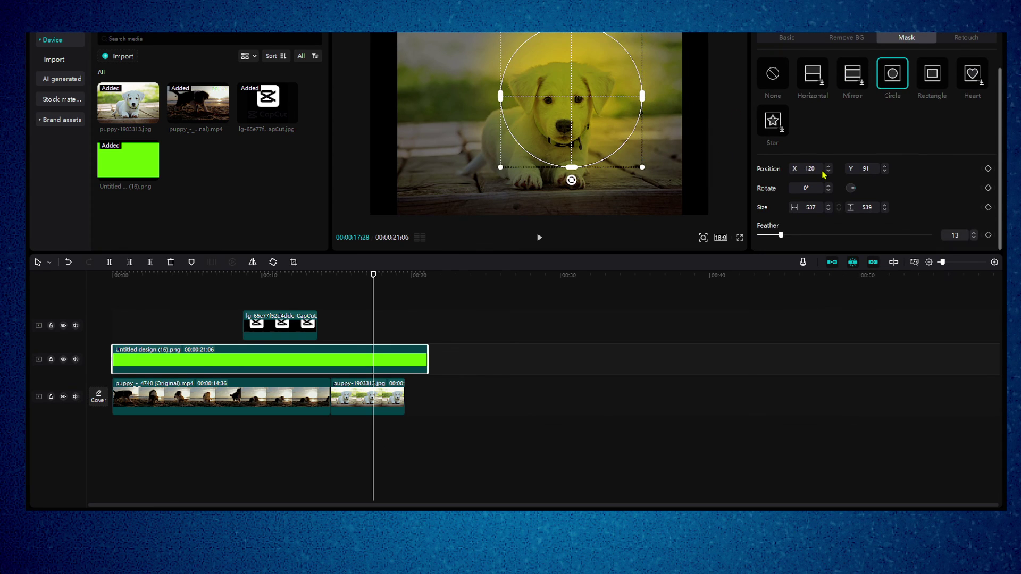
{"action": "left_click_drag", "start_coordinate": [782, 235], "coordinate": [807, 235]}
{"action": "scroll", "coordinate": [817, 142], "scroll_direction": "up", "scroll_amount": 1}
- Lower the overlay's opacity to 53%
{"action": "left_click", "coordinate": [787, 37]}
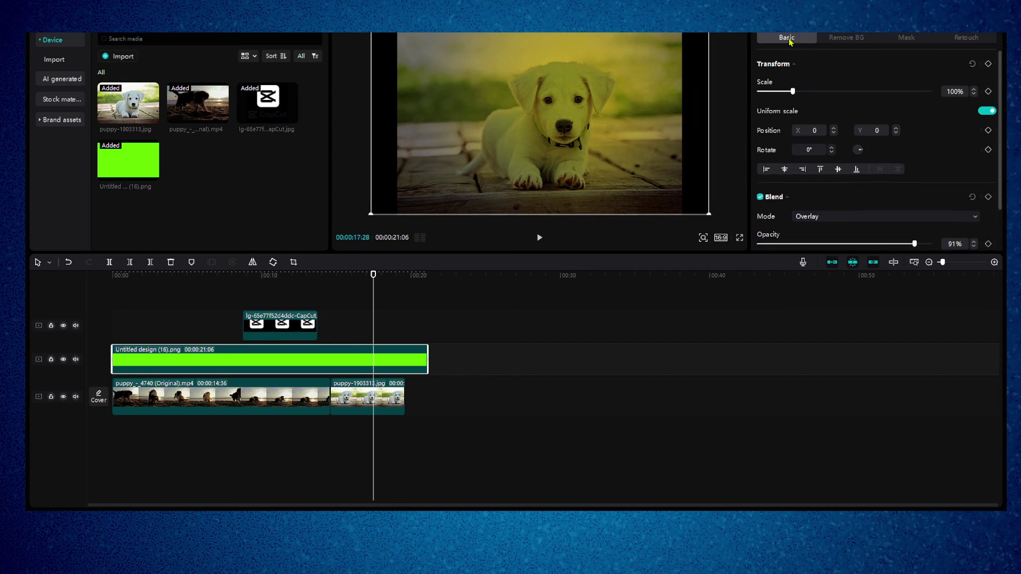
{"action": "left_click_drag", "start_coordinate": [891, 247], "coordinate": [851, 243]}
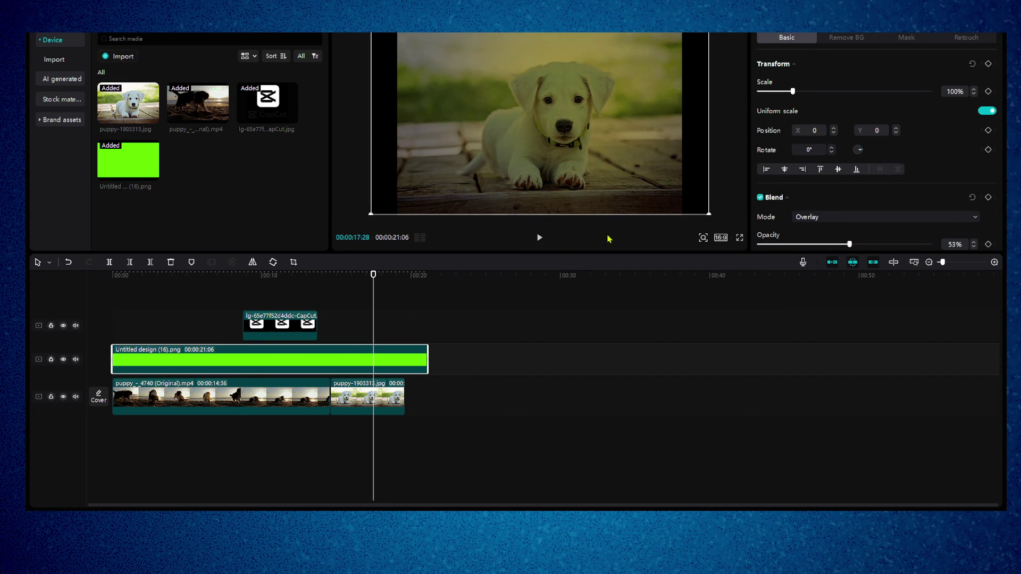
{"action": "scroll", "coordinate": [793, 135], "scroll_direction": "down", "scroll_amount": 2}
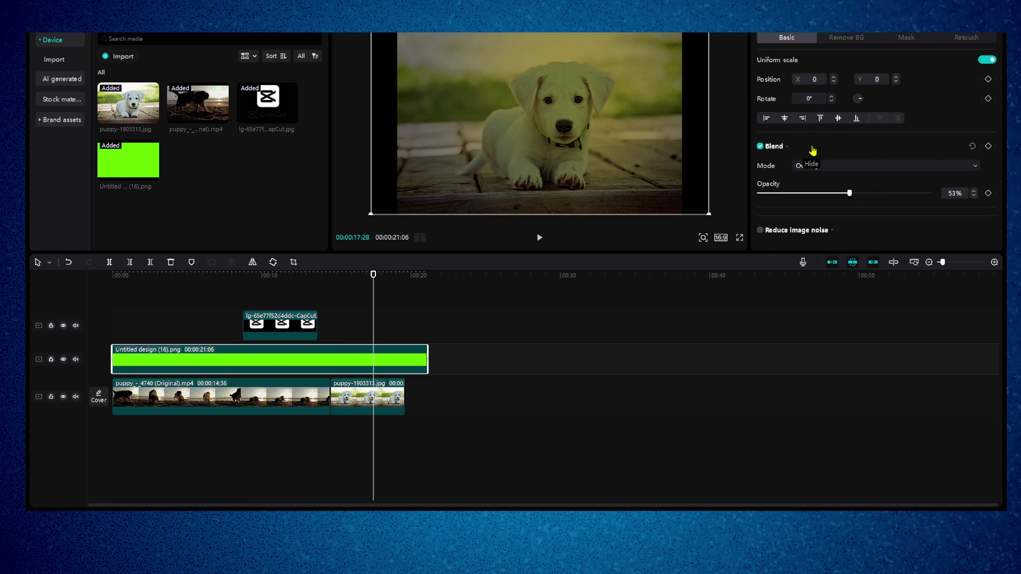